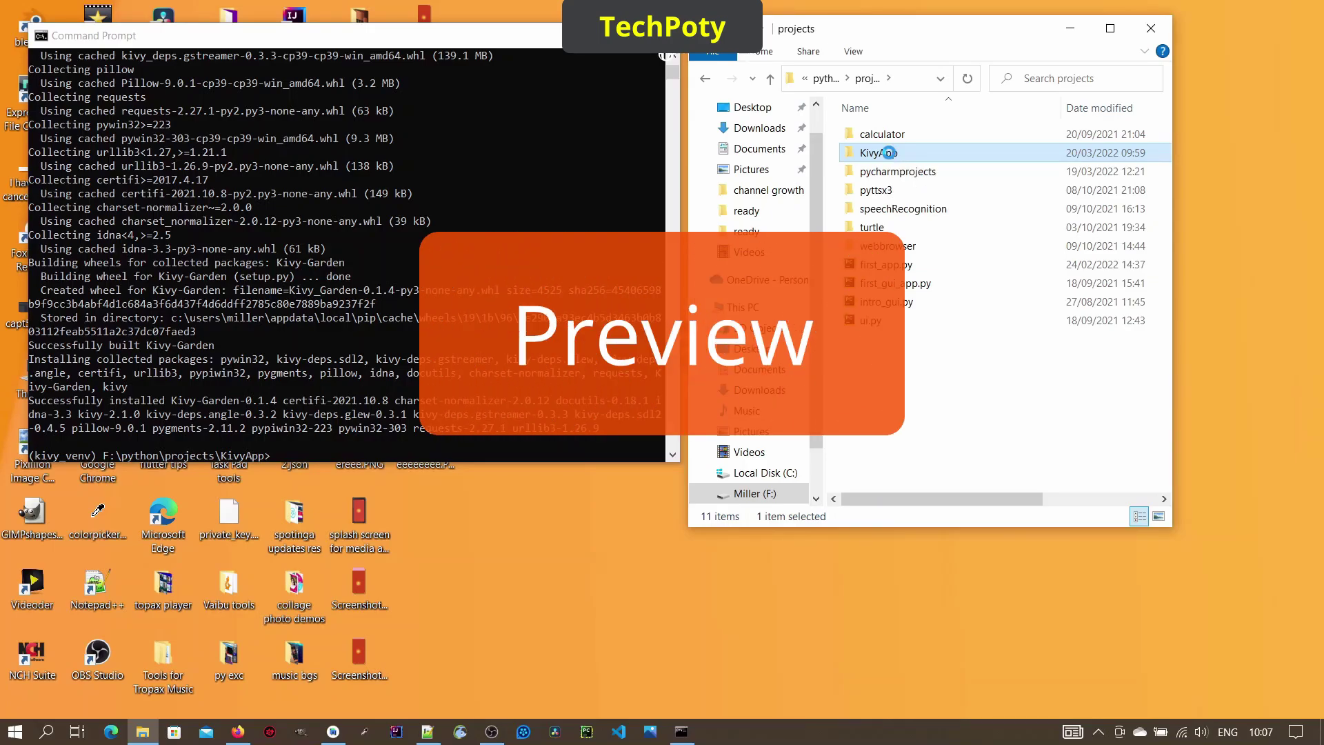
Step: Run main.py with import kivy in VS Code, then open KivyApp as a PyCharm project
right_click(890, 156)
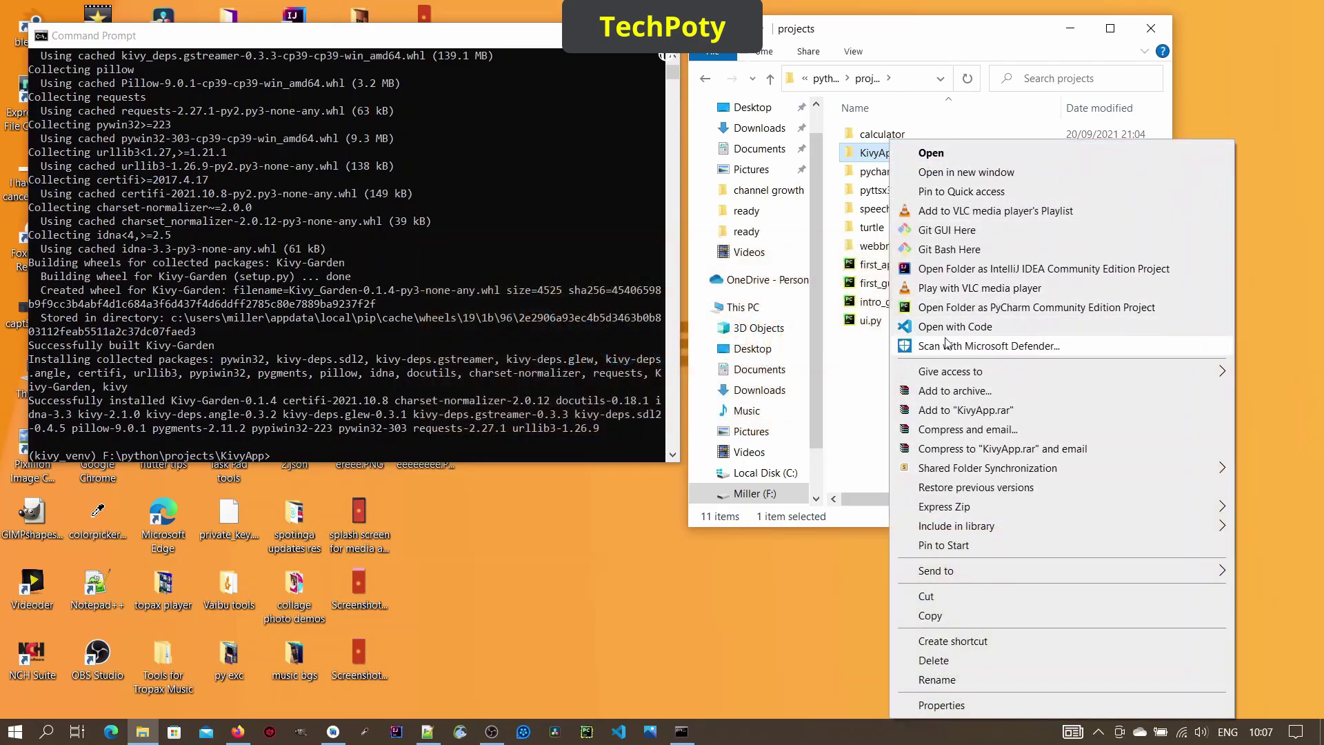
left_click(955, 327)
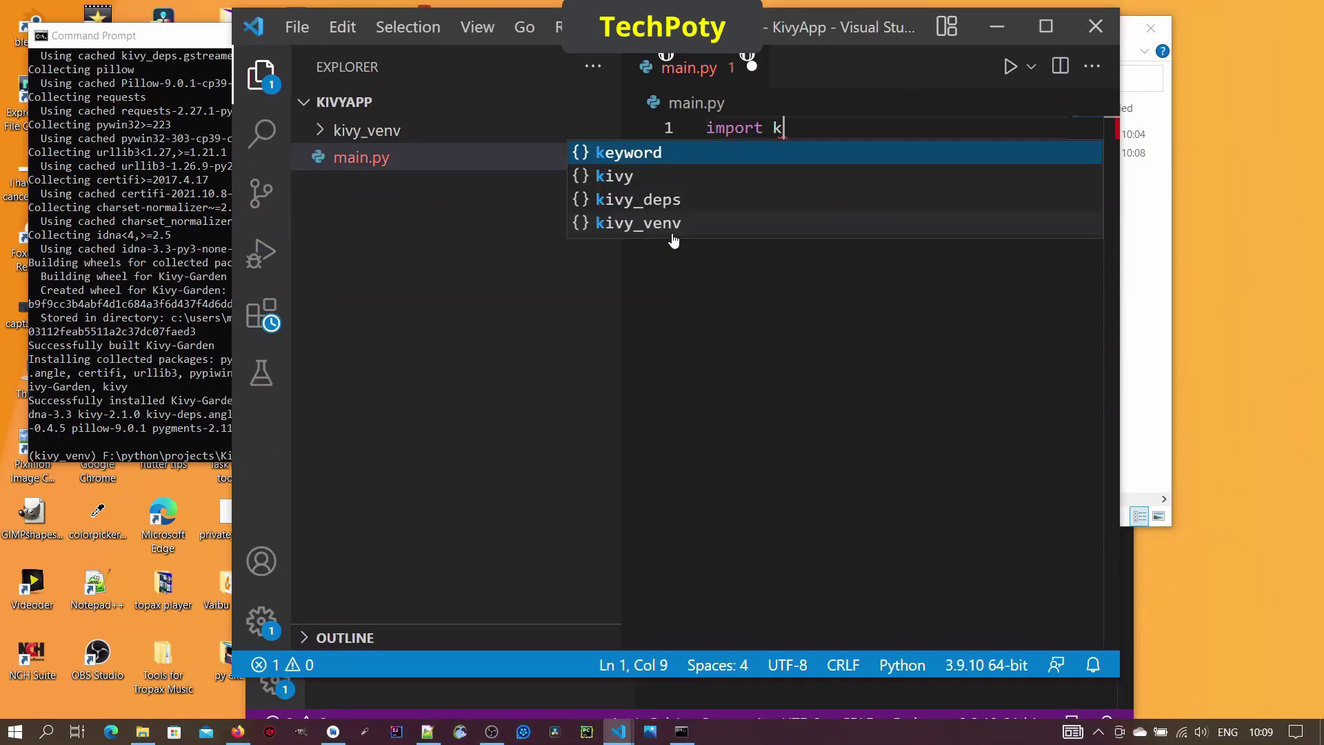
type("import ki")
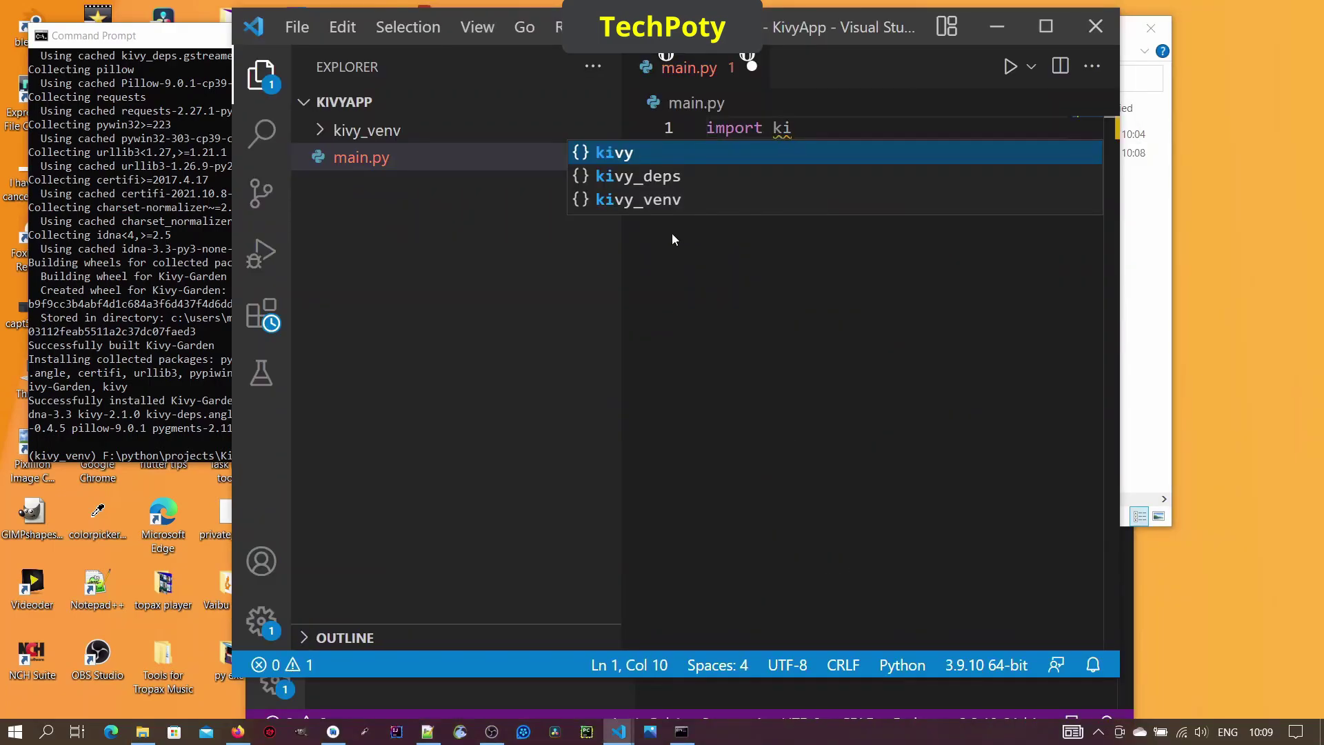
key("Tab")
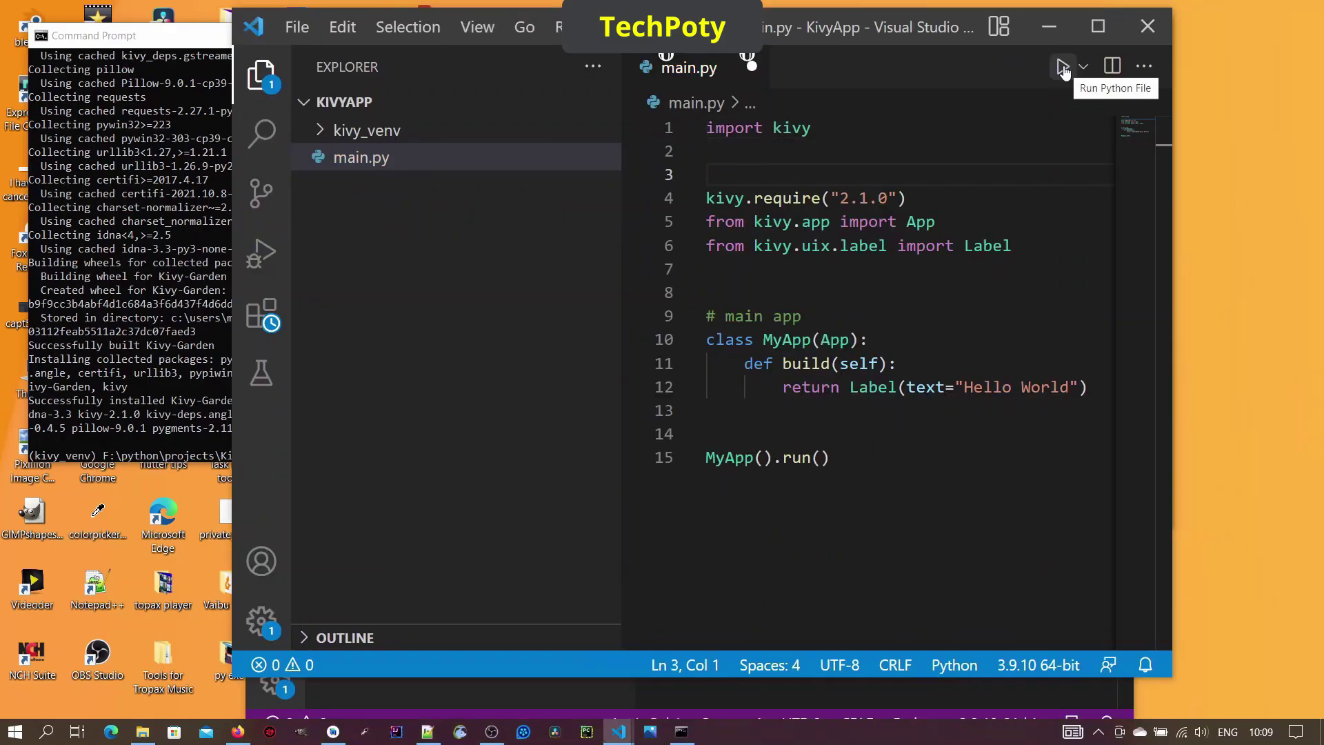
left_click(1063, 69)
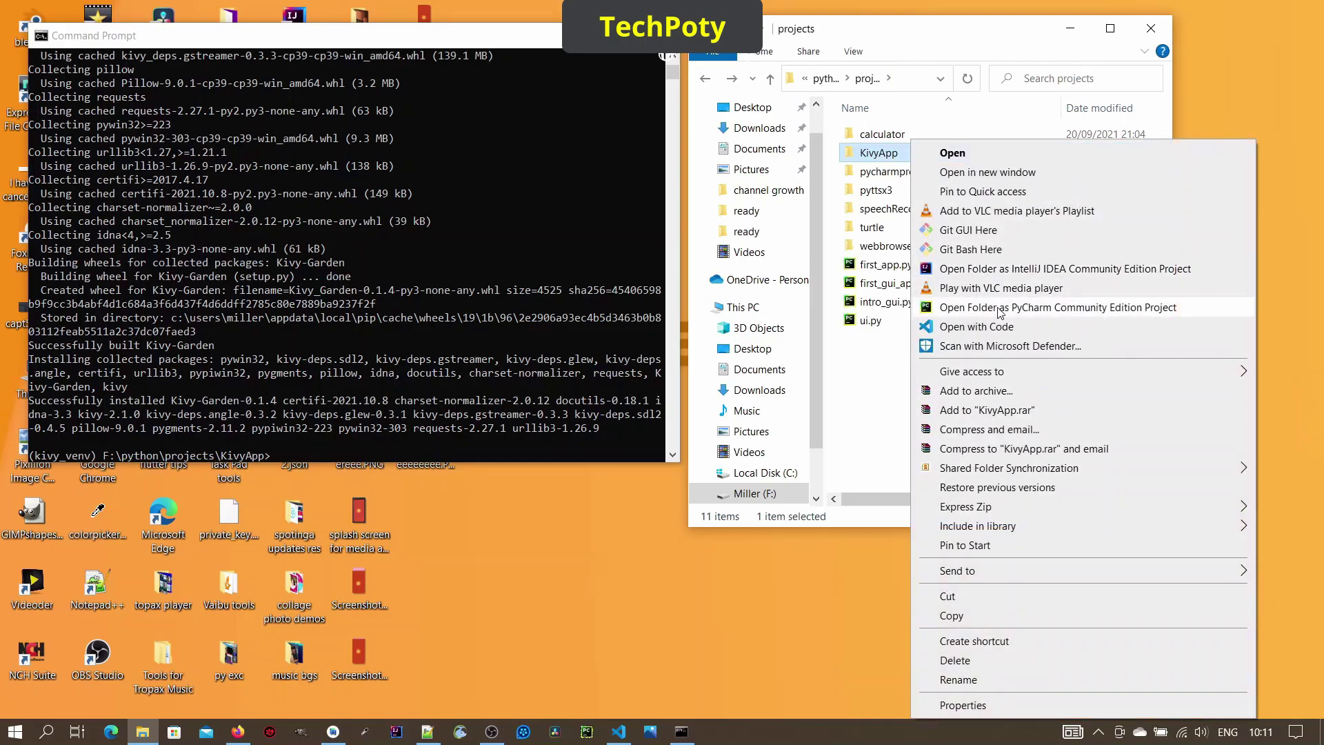
left_click(1058, 307)
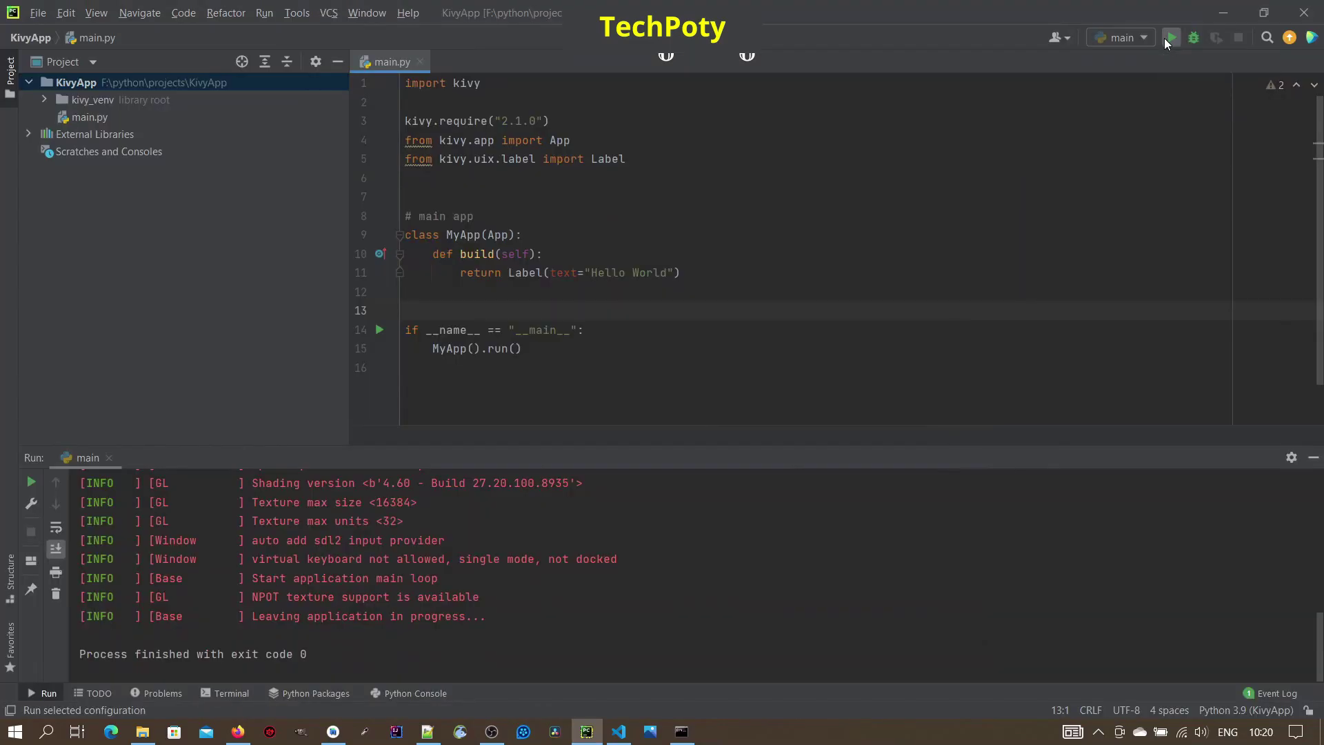
Step: Run KivyApp's main.py in PyCharm to show the Hello World window
left_click(1170, 38)
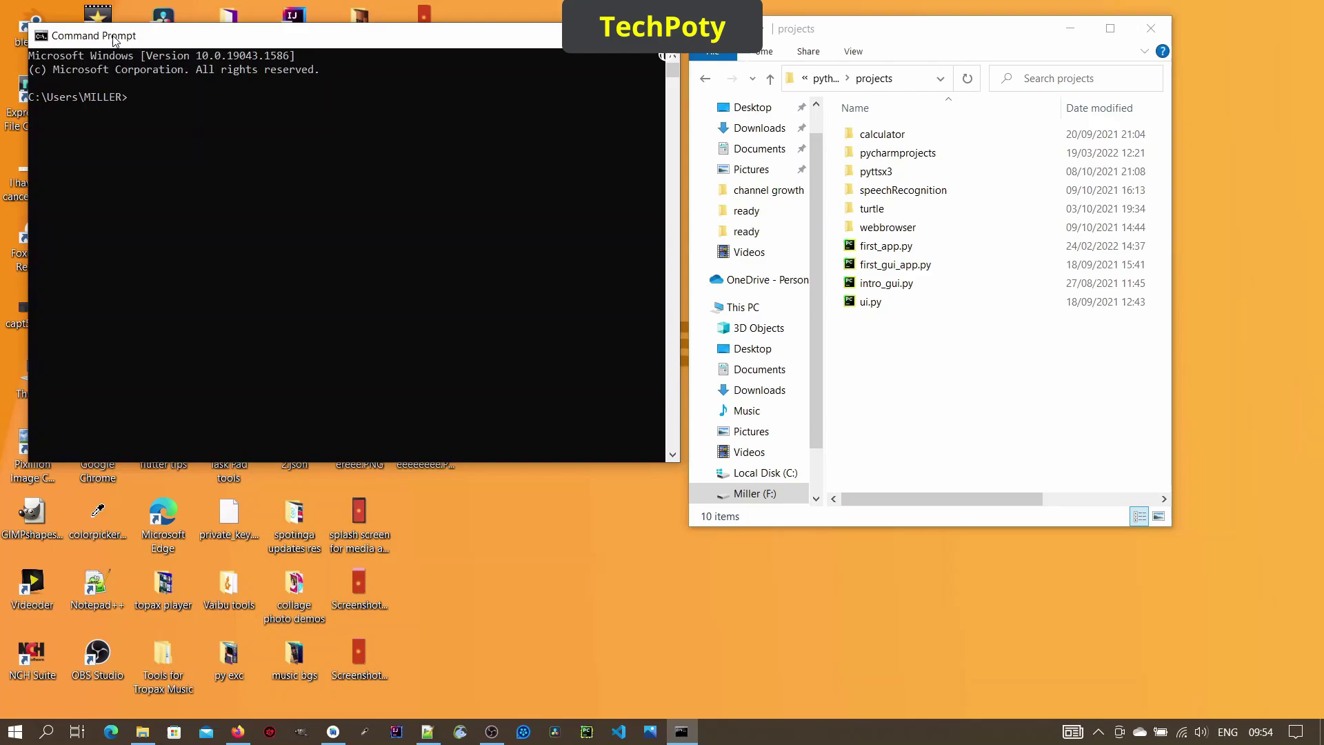
Step: Launch Command Prompt and read the projects folder path F:\python\projects from Explorer
left_click(45, 732)
type("cm")
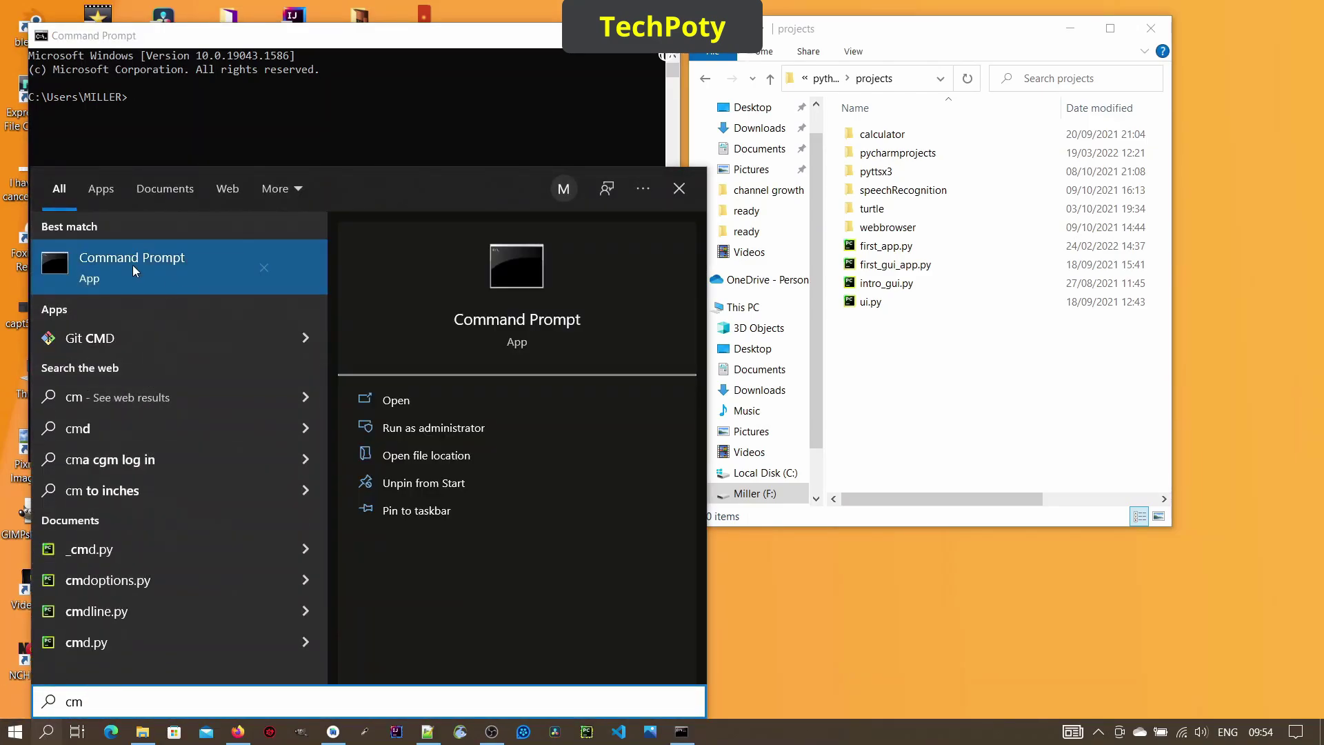
left_click(161, 258)
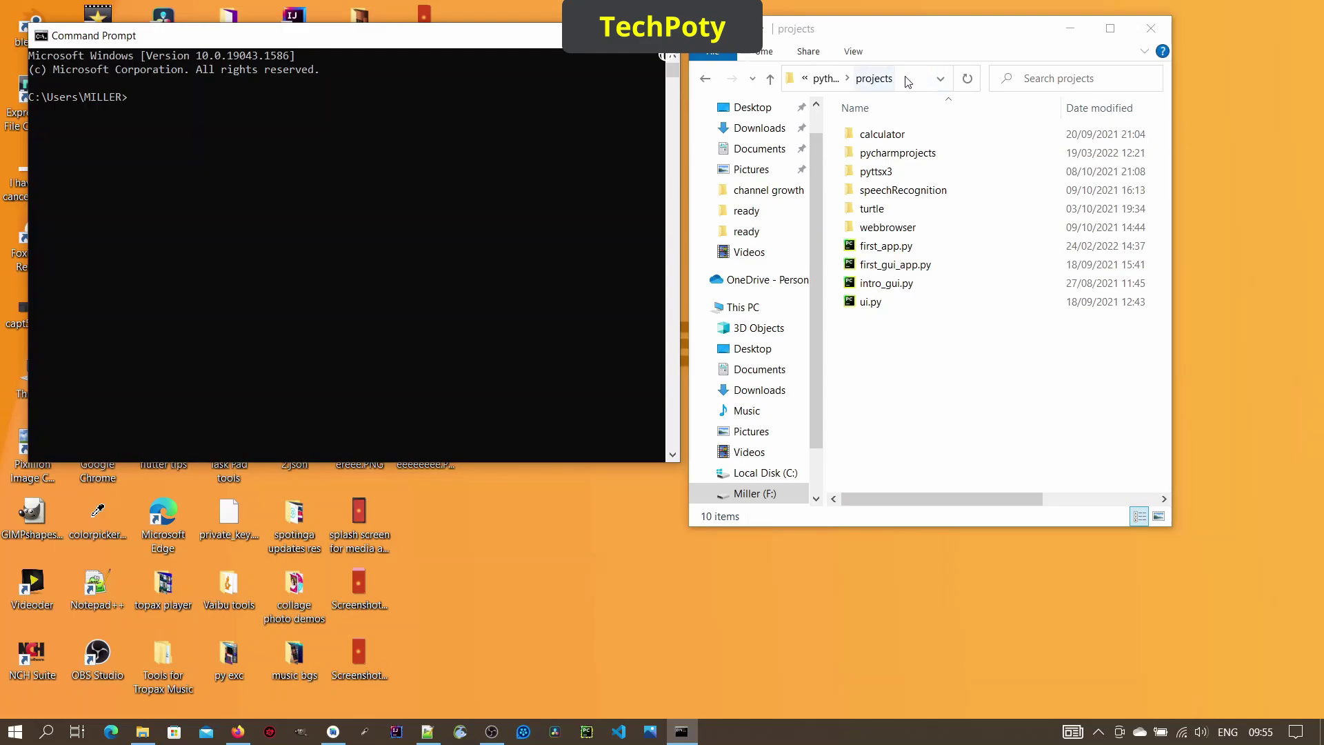
left_click(938, 79)
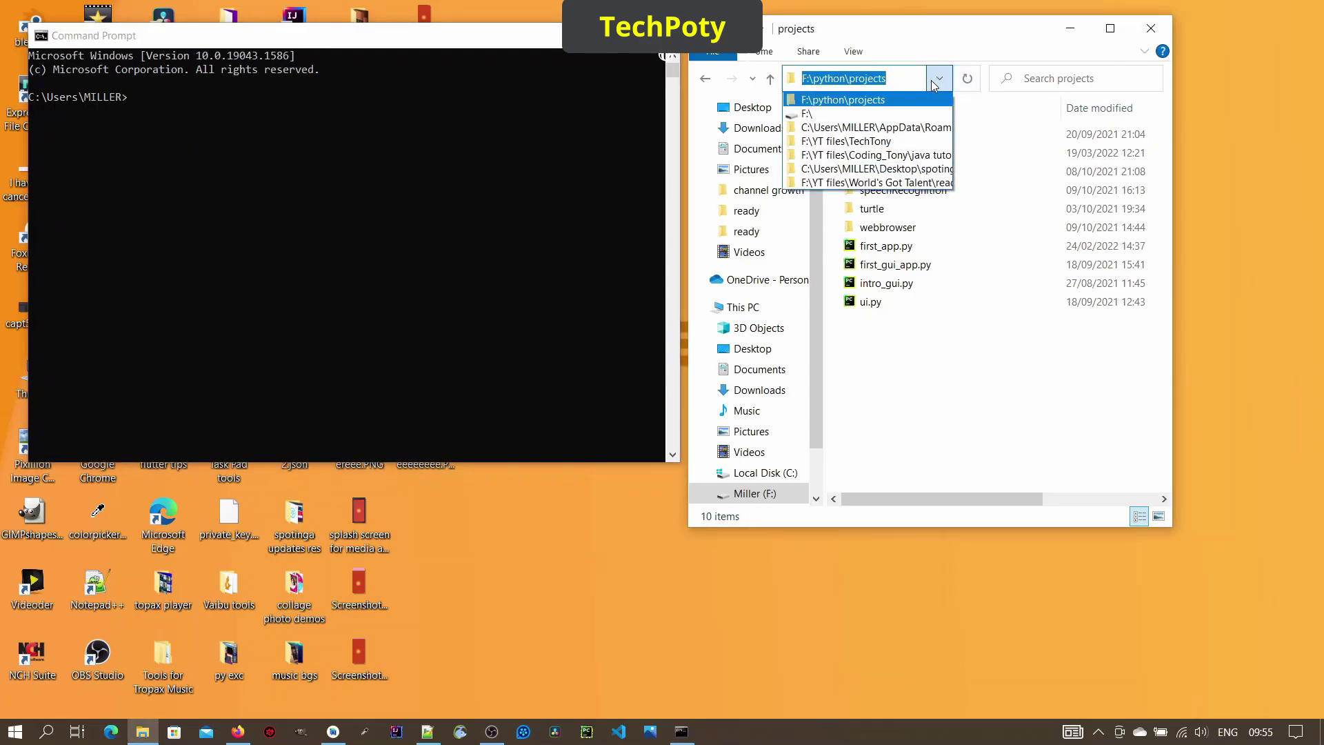
left_click(898, 78)
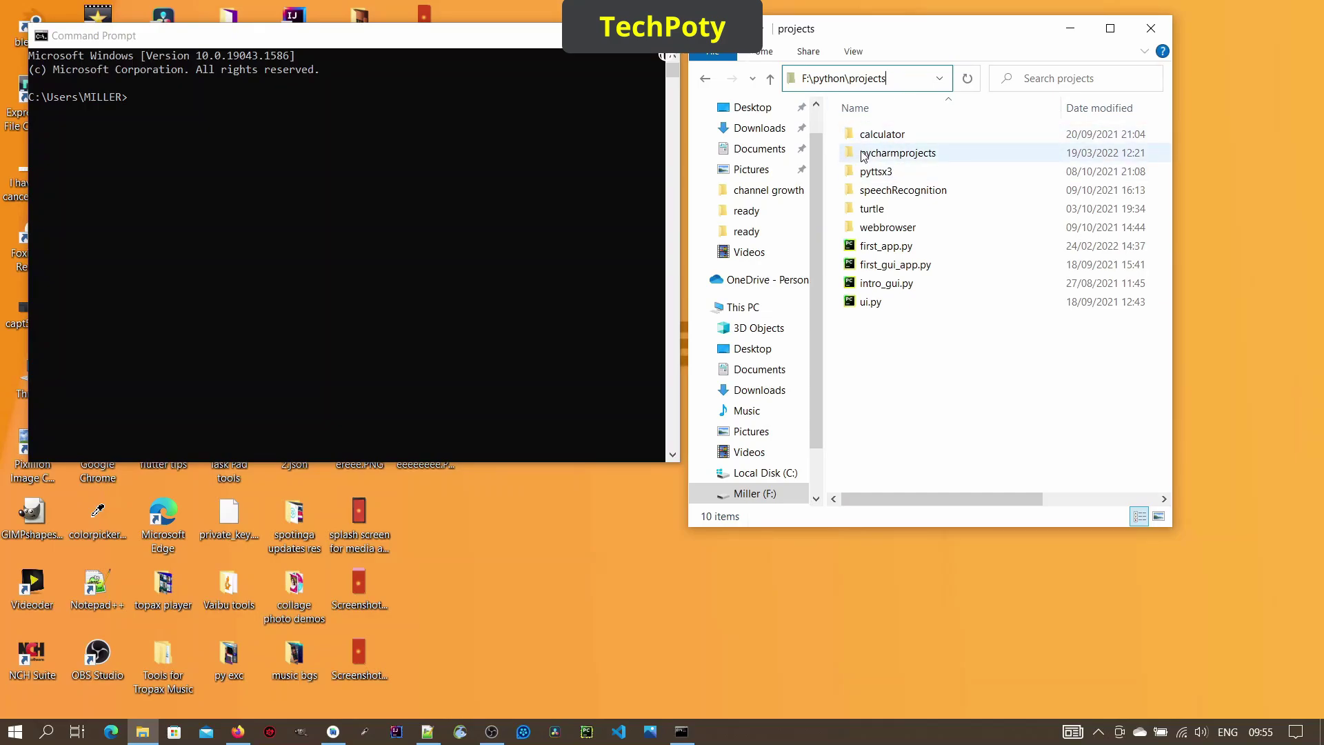
left_click(132, 99)
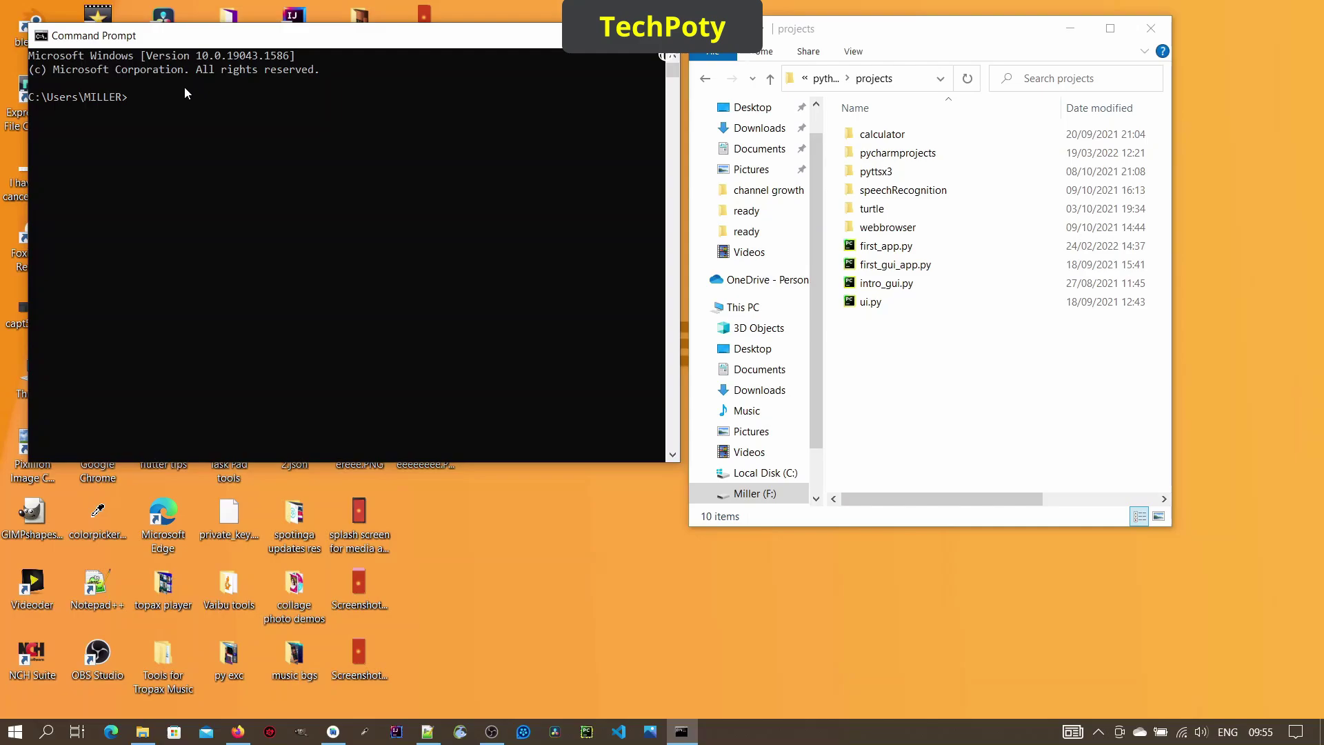
type("pyt")
type("install --")
type("up")
type("d")
type("ra")
type("de")
type(" s")
type("etu")
type("pt")
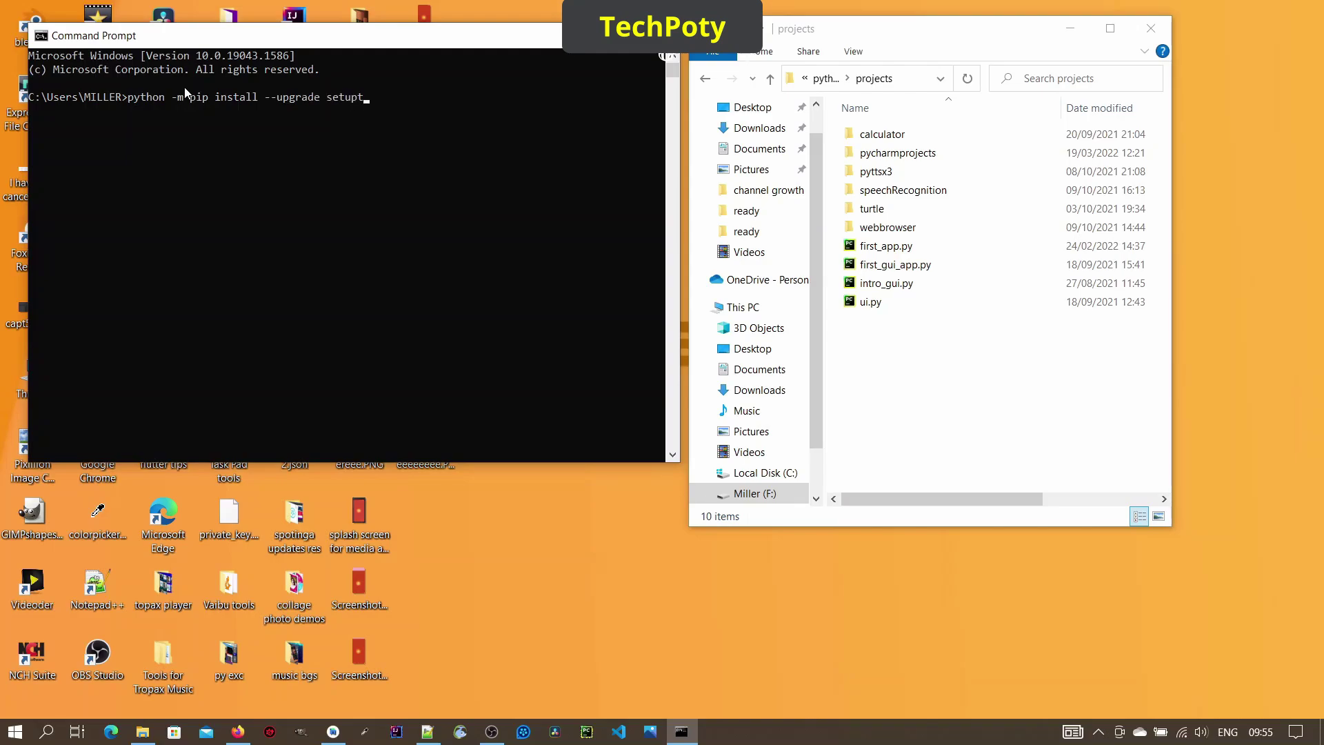
type("ools ")
type("virt")
type("ualenv")
Step: Run python -m pip install --upgrade setuptools virtualenv in Command Prompt
key("Return")
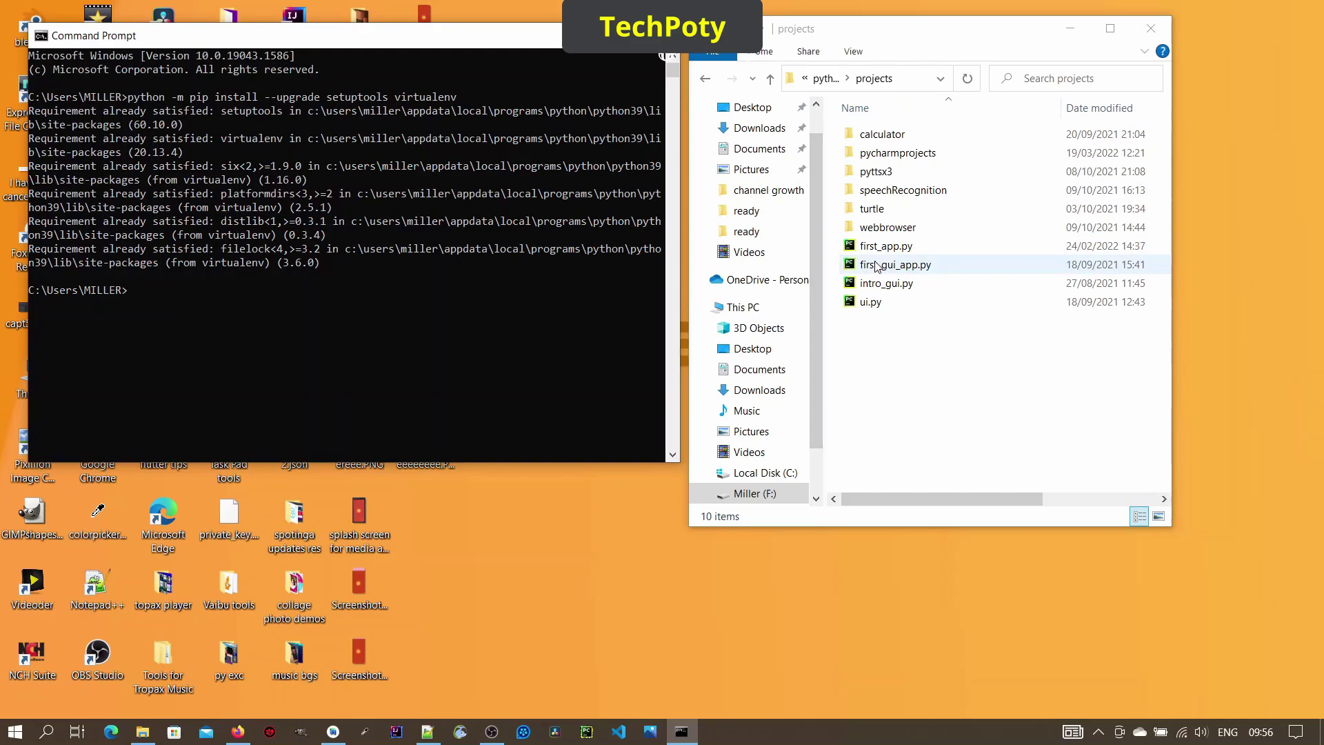
Step: Change Command Prompt to F:\python\projects, correcting the mistyped path
left_click(911, 78)
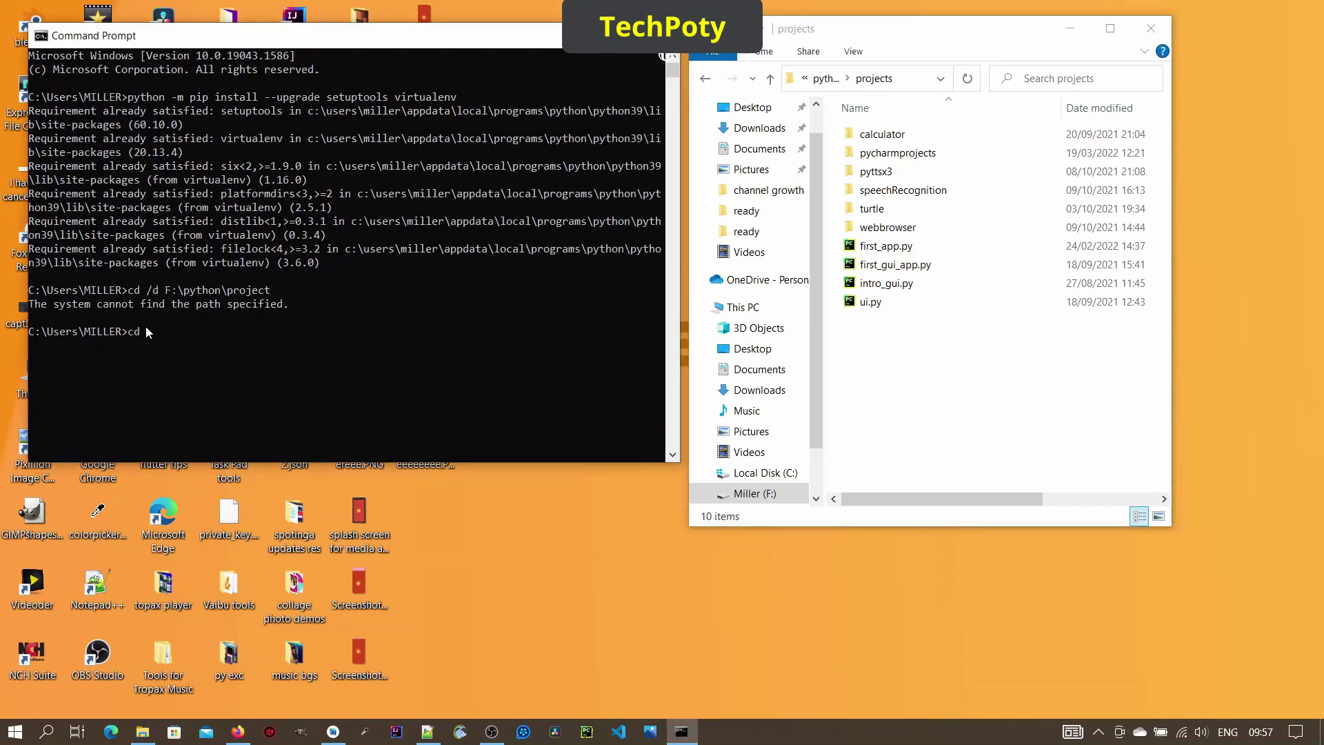
type("/d")
type("pythin")
key("BackSpace")
key("BackSpace")
type("on")
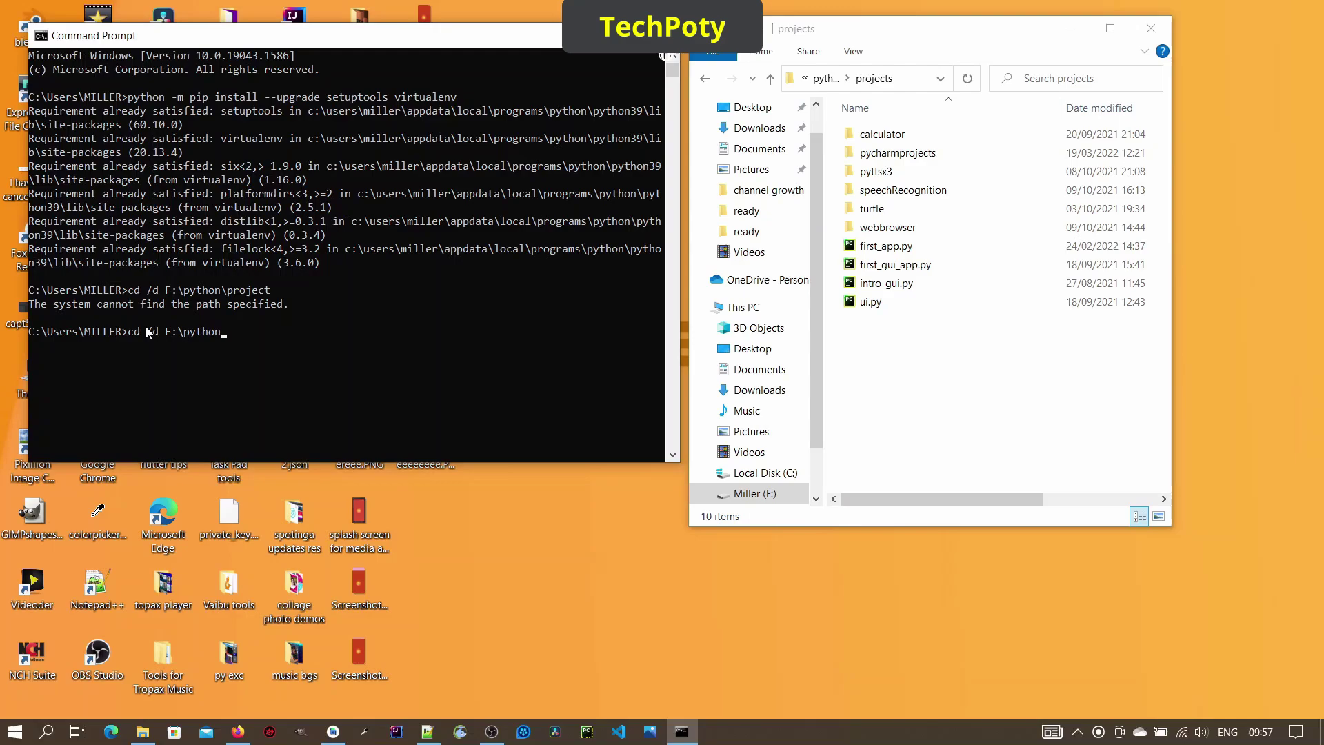
type("\\p")
type("rojects")
key("Return")
type("md KivyApp")
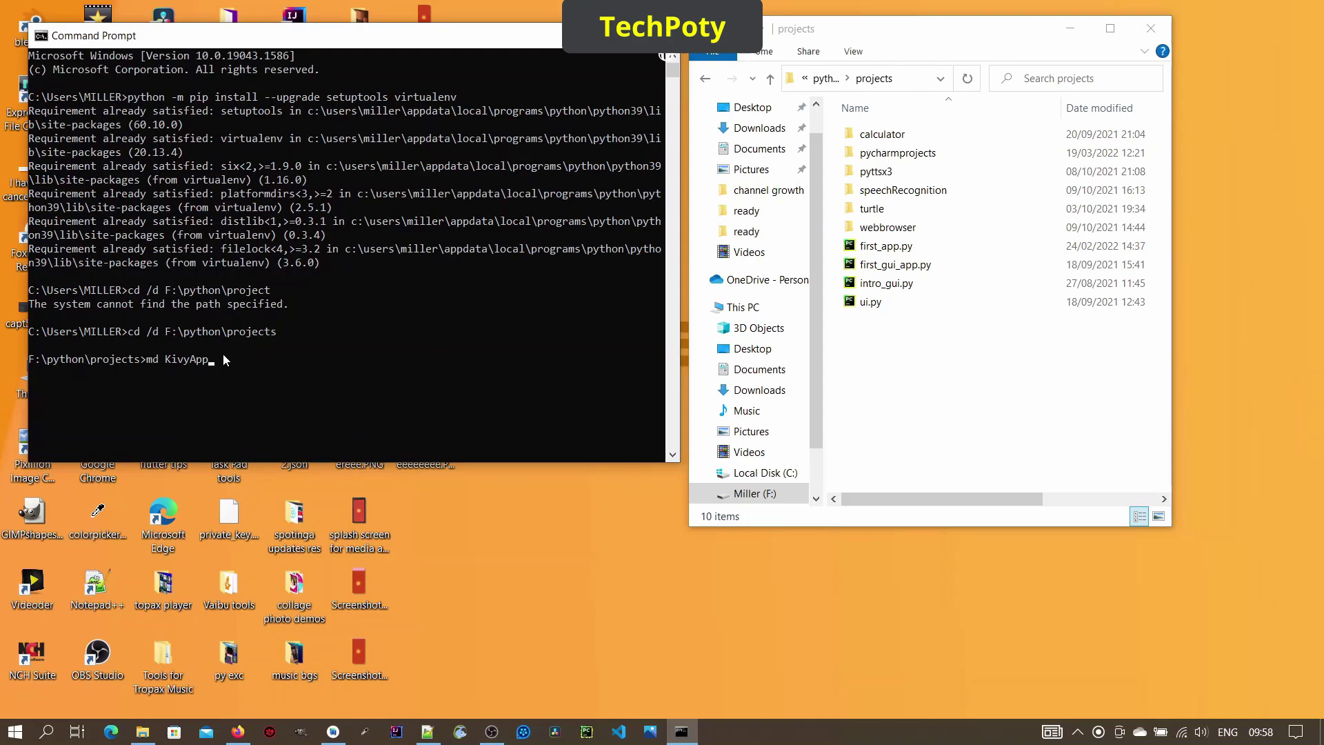
Step: Create the KivyApp folder with md and cd into it
key("Return")
type("cd k")
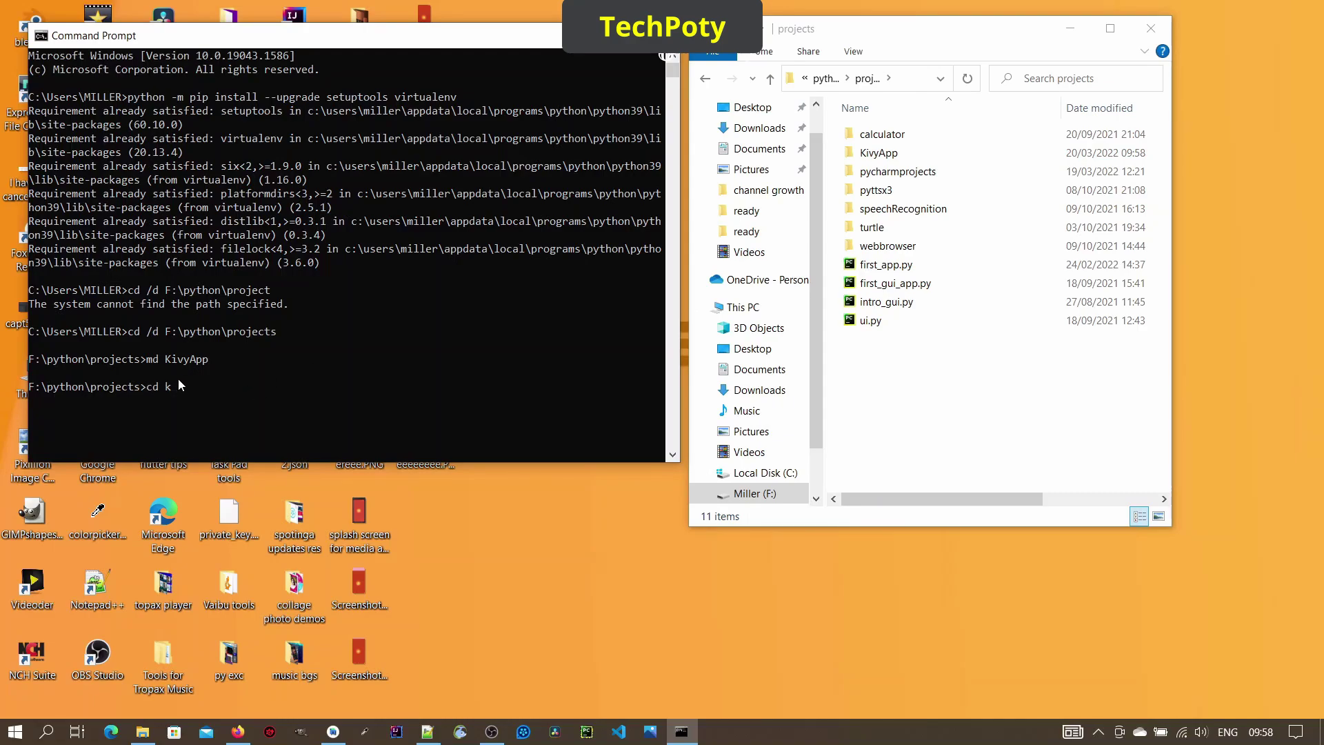
key("BackSpace")
type("KivyApp")
key("Return")
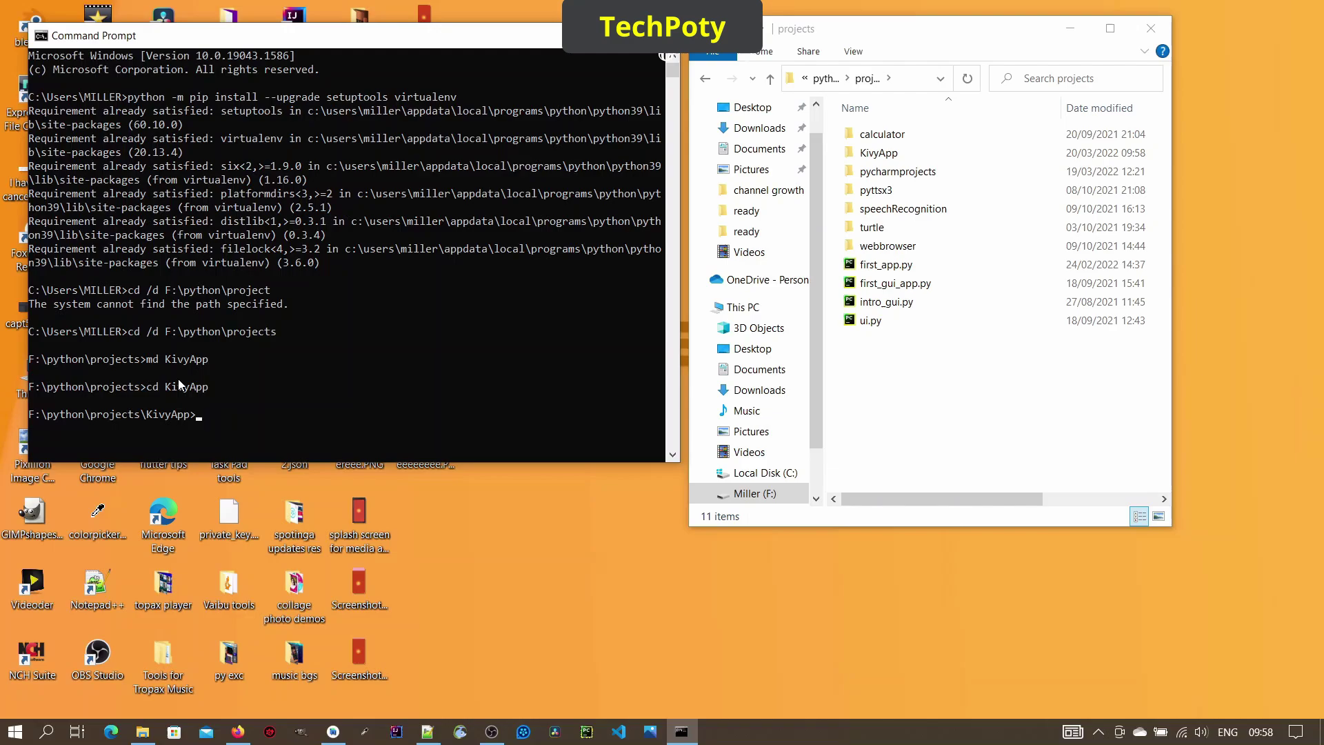
type("python")
type(" -m ")
type("virtuql")
Step: Run python -m virtualenv kivy_venv while KivyApp is open in Explorer
key("BackSpace")
key("BackSpace")
type("alen")
type("v")
type(" ki")
type("vy_venv")
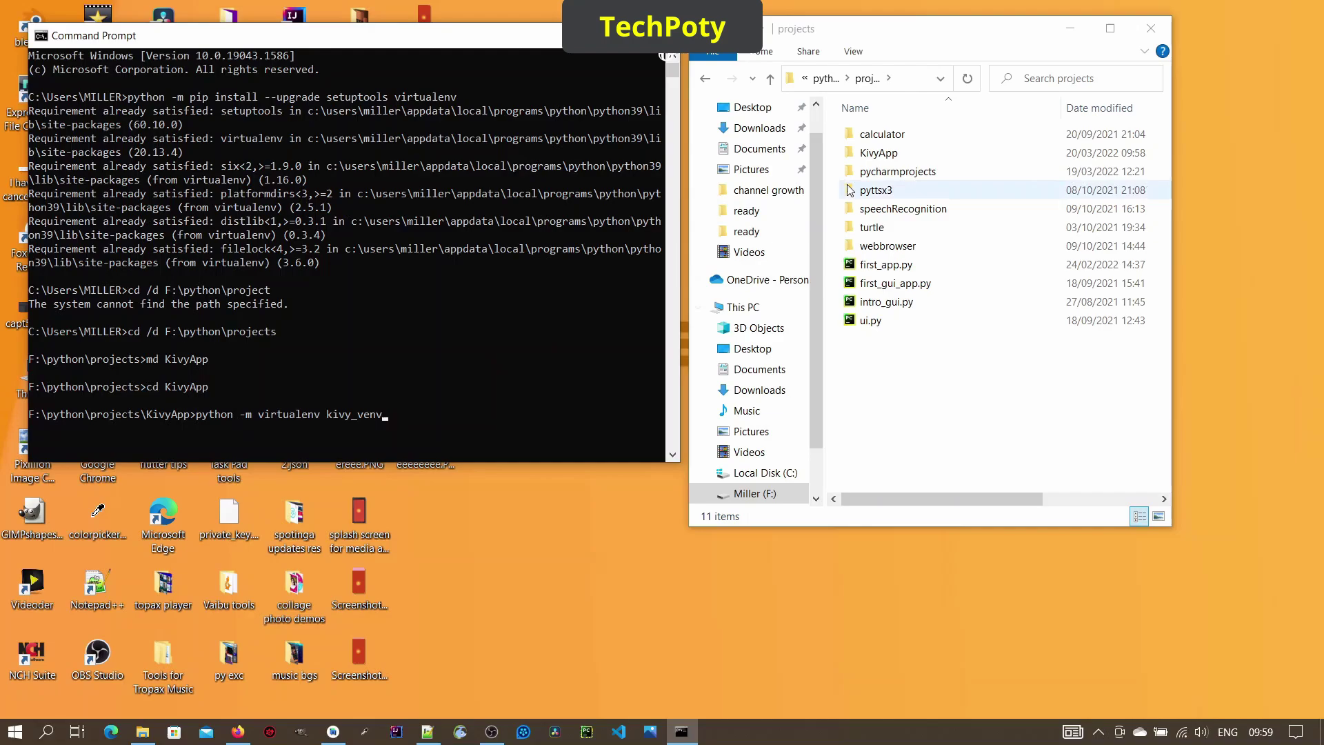
double_click(879, 154)
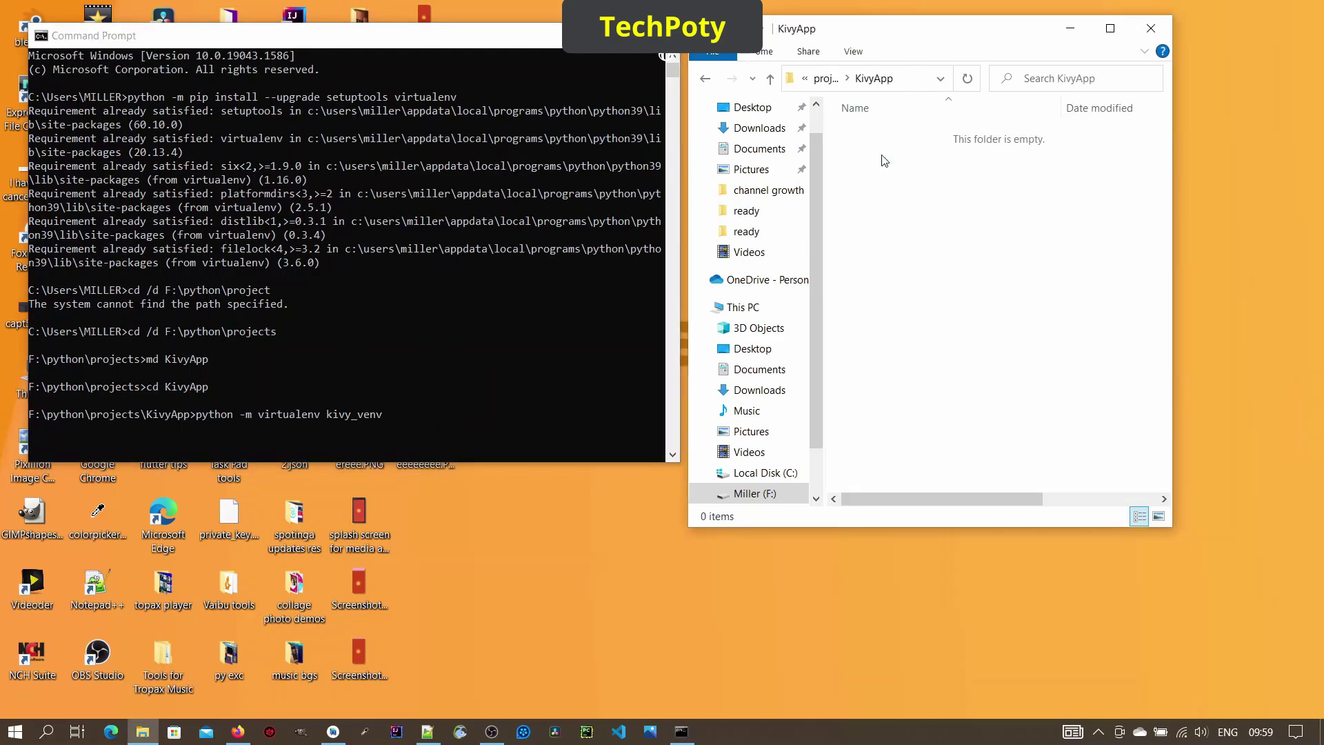
left_click(392, 412)
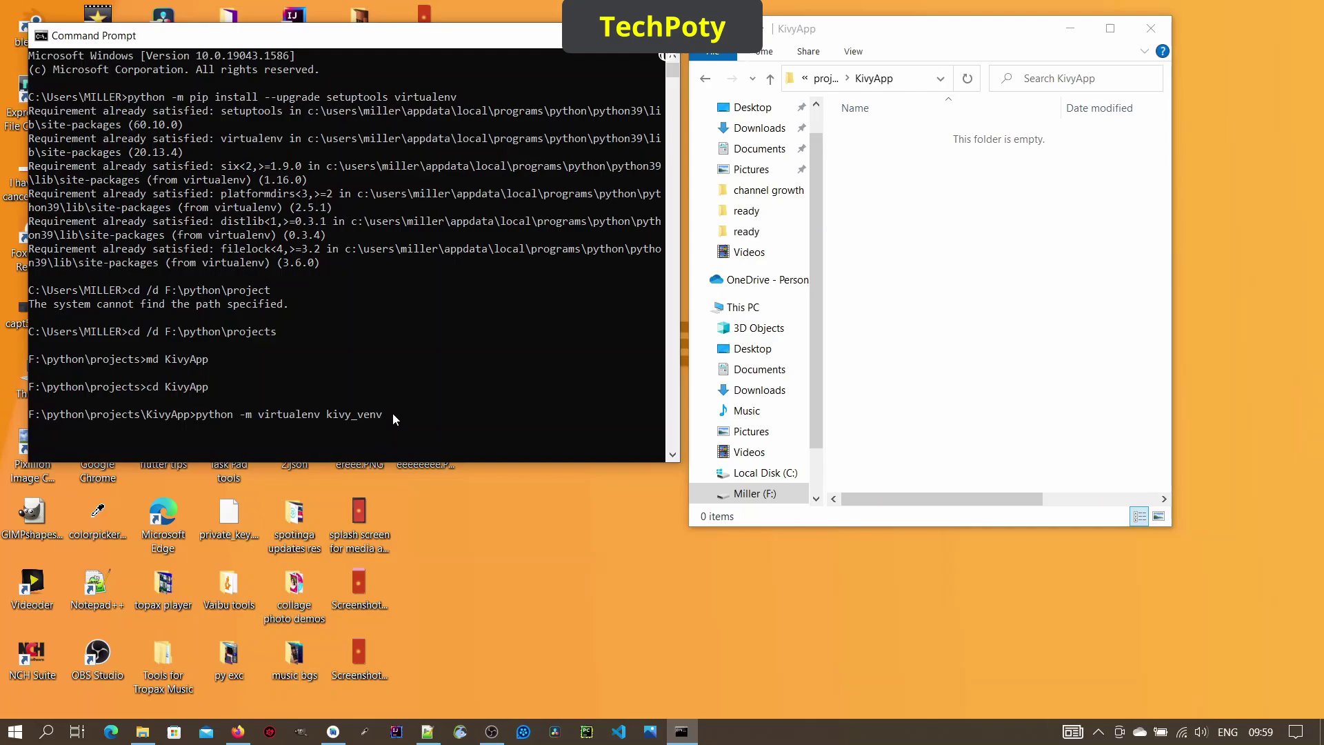
key("Return")
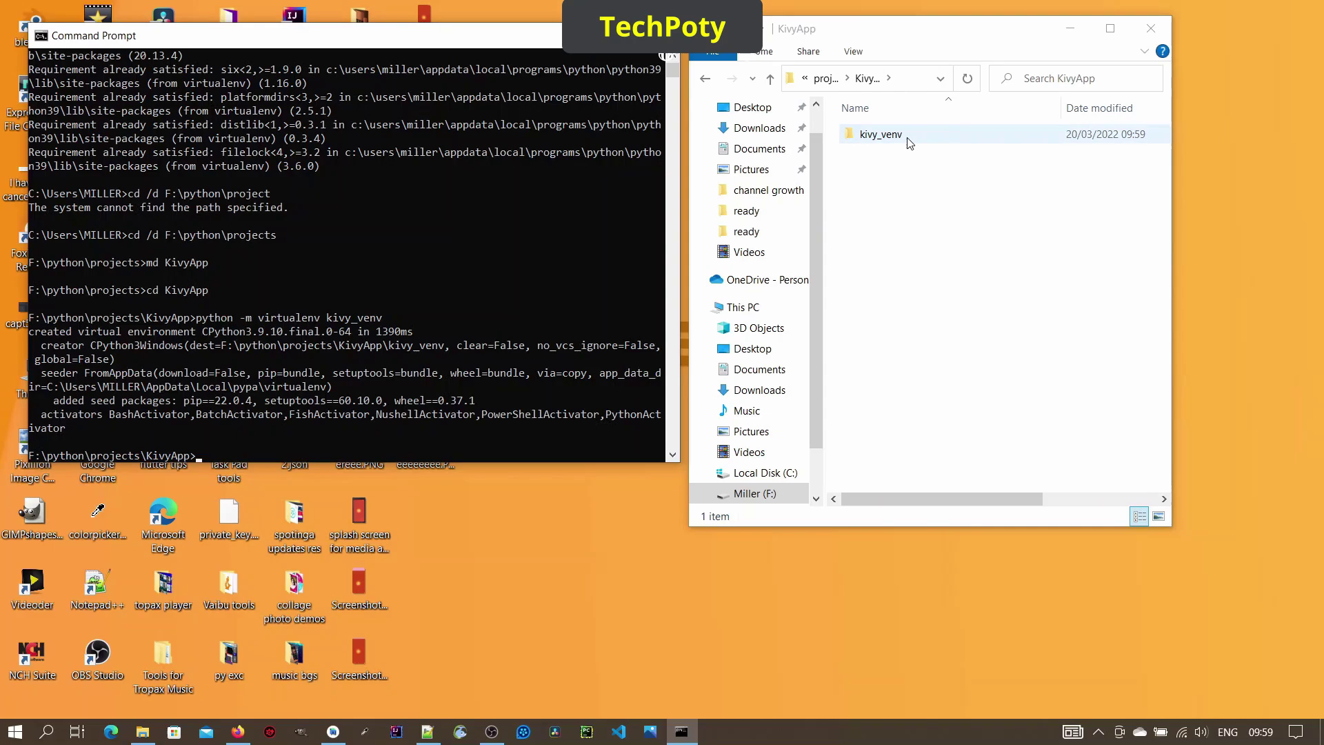
Step: Inspect the new kivy_venv folder in Explorer, then return to Command Prompt
double_click(909, 140)
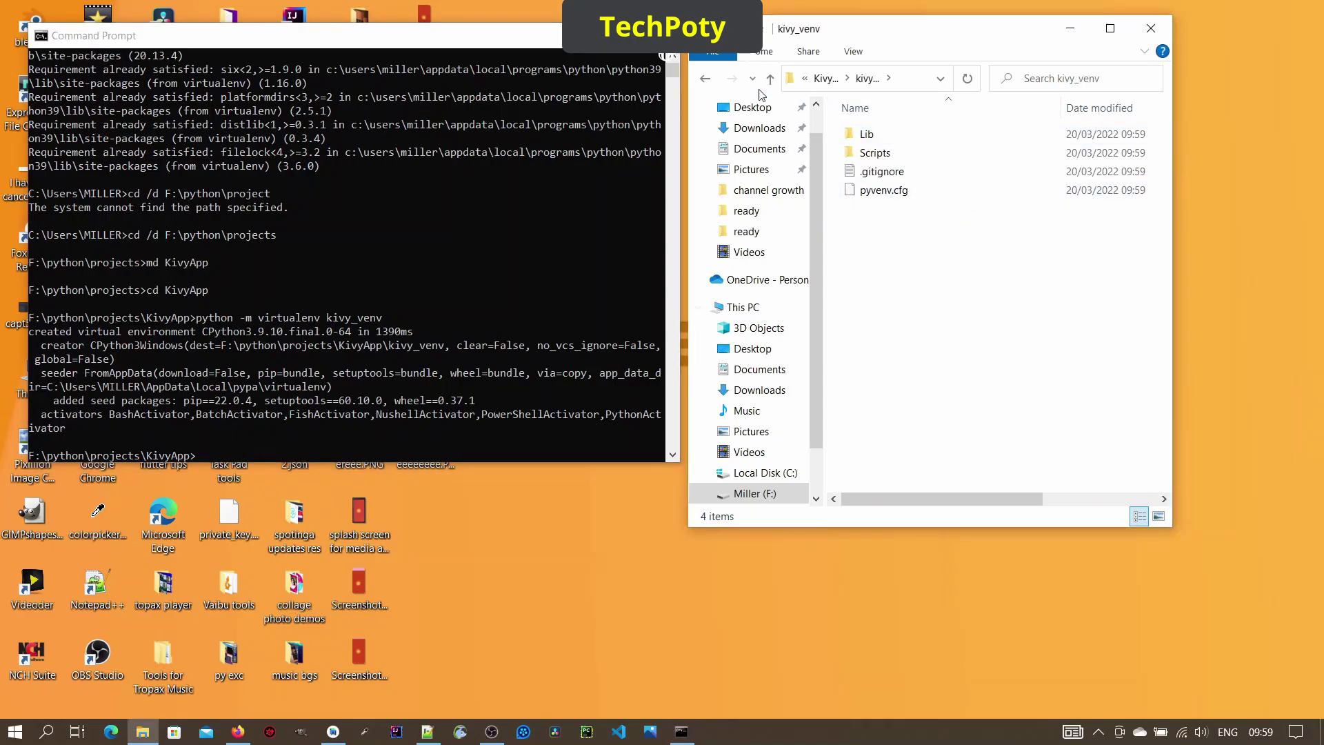
left_click(706, 78)
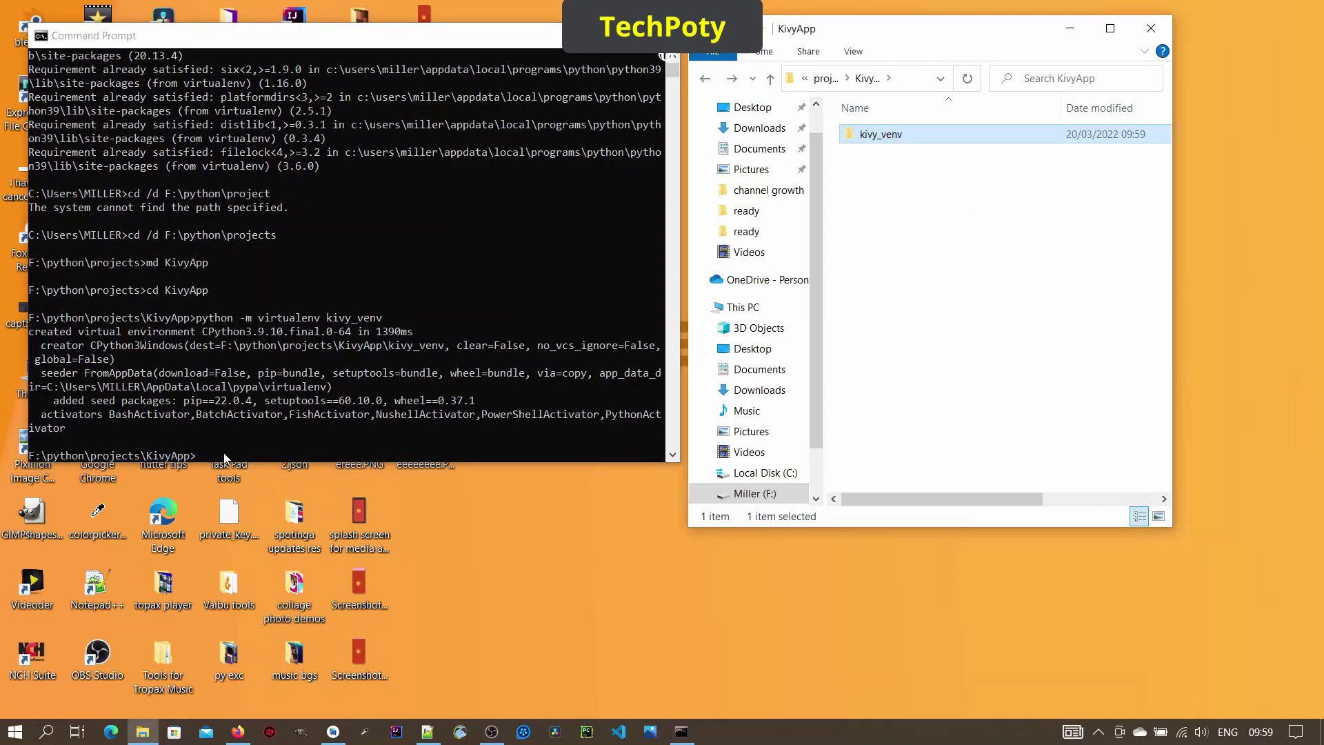
left_click(675, 455)
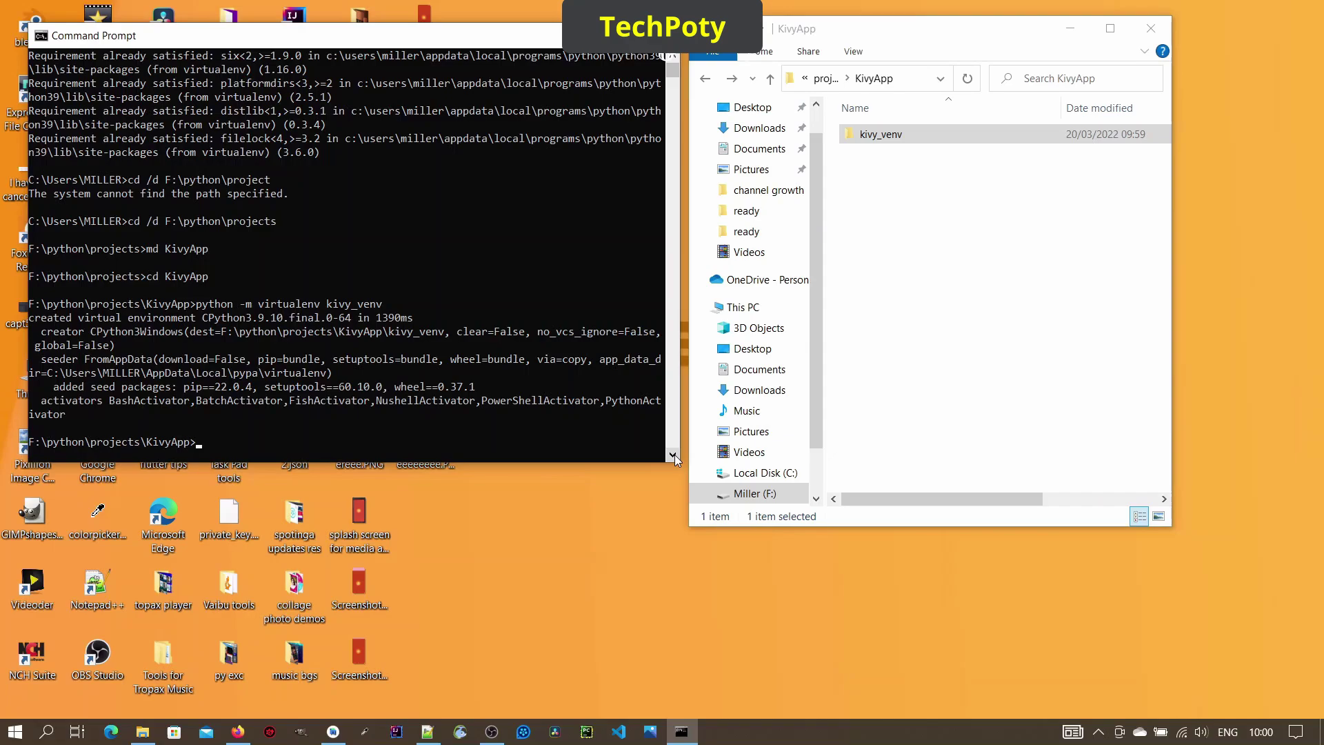
type("kivy")
type("_venv")
type("\\Sc")
type("rip")
type("pts")
type("\\")
type("v")
Step: Find activate in kivy_venv\Scripts and run kivy_venv\Scripts\activate in Command Prompt
double_click(881, 133)
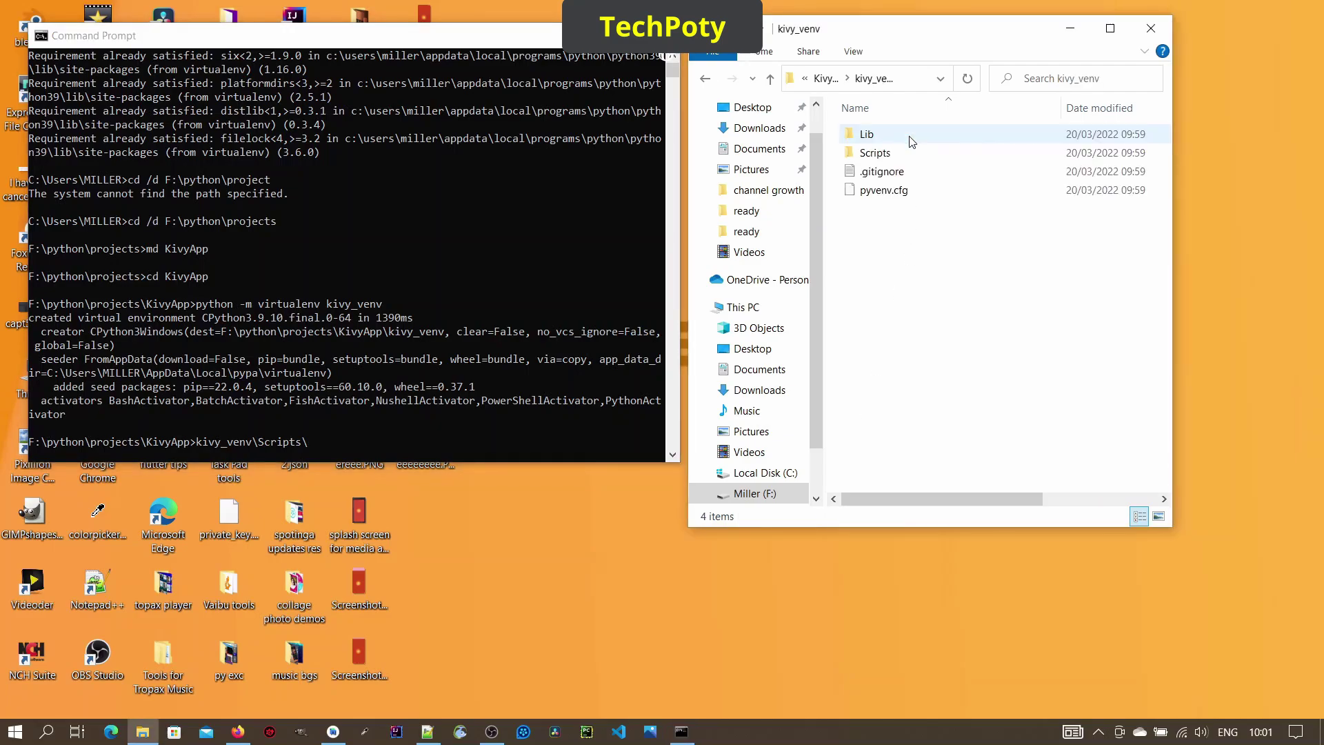
double_click(875, 152)
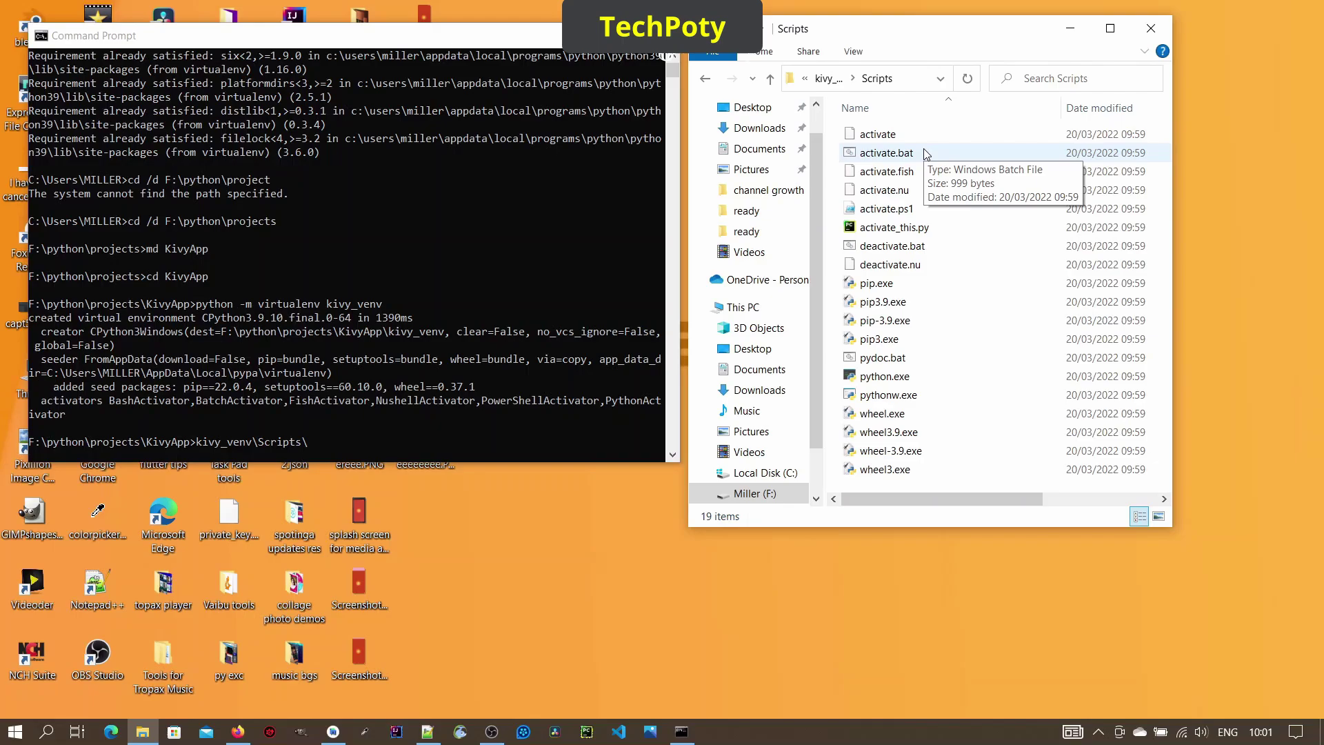
key("BackSpace")
key("BackSpace")
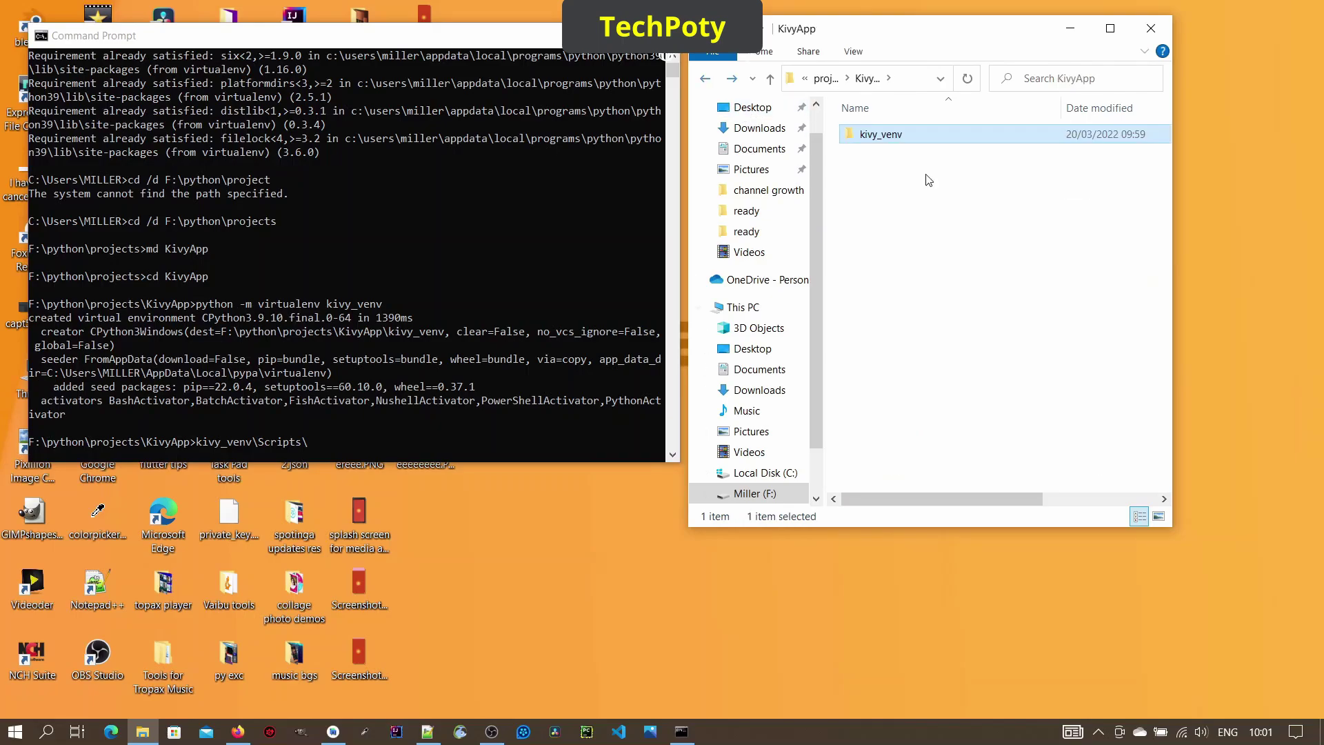
left_click(314, 439)
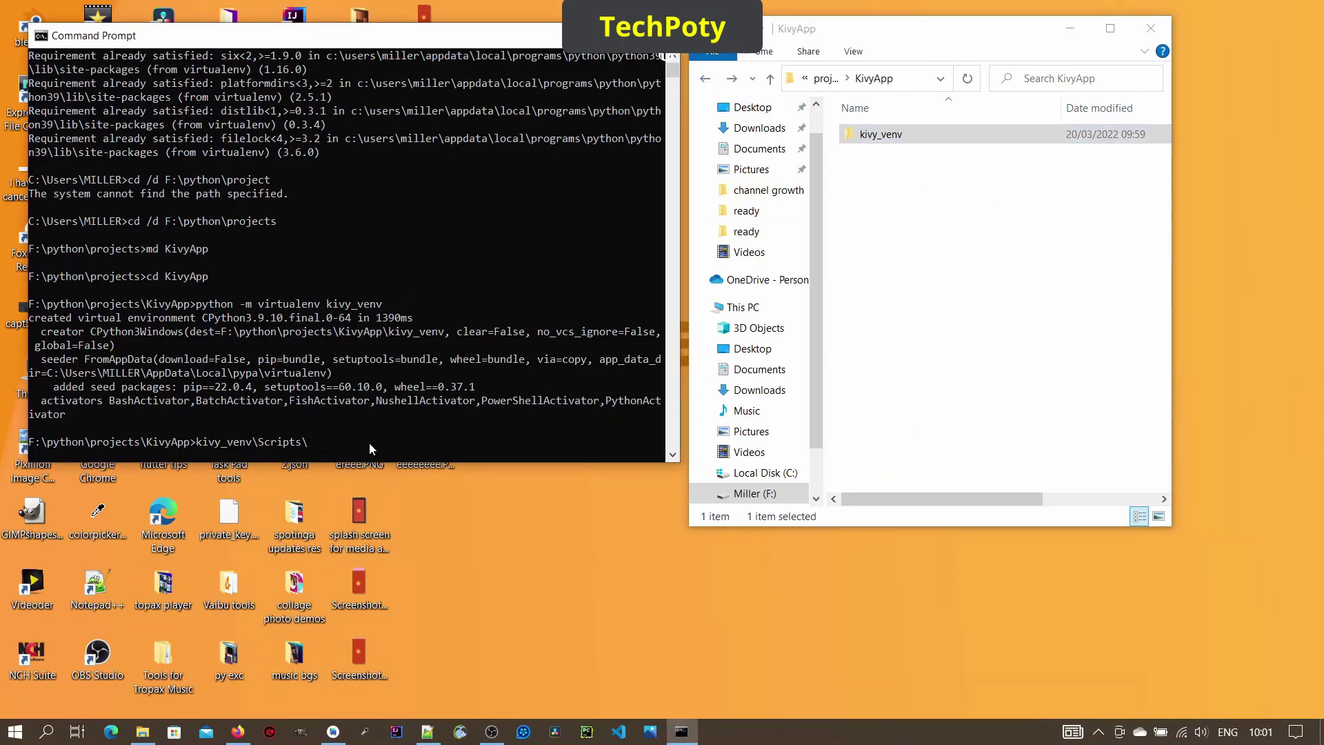
type("activat")
type("e")
key("Return")
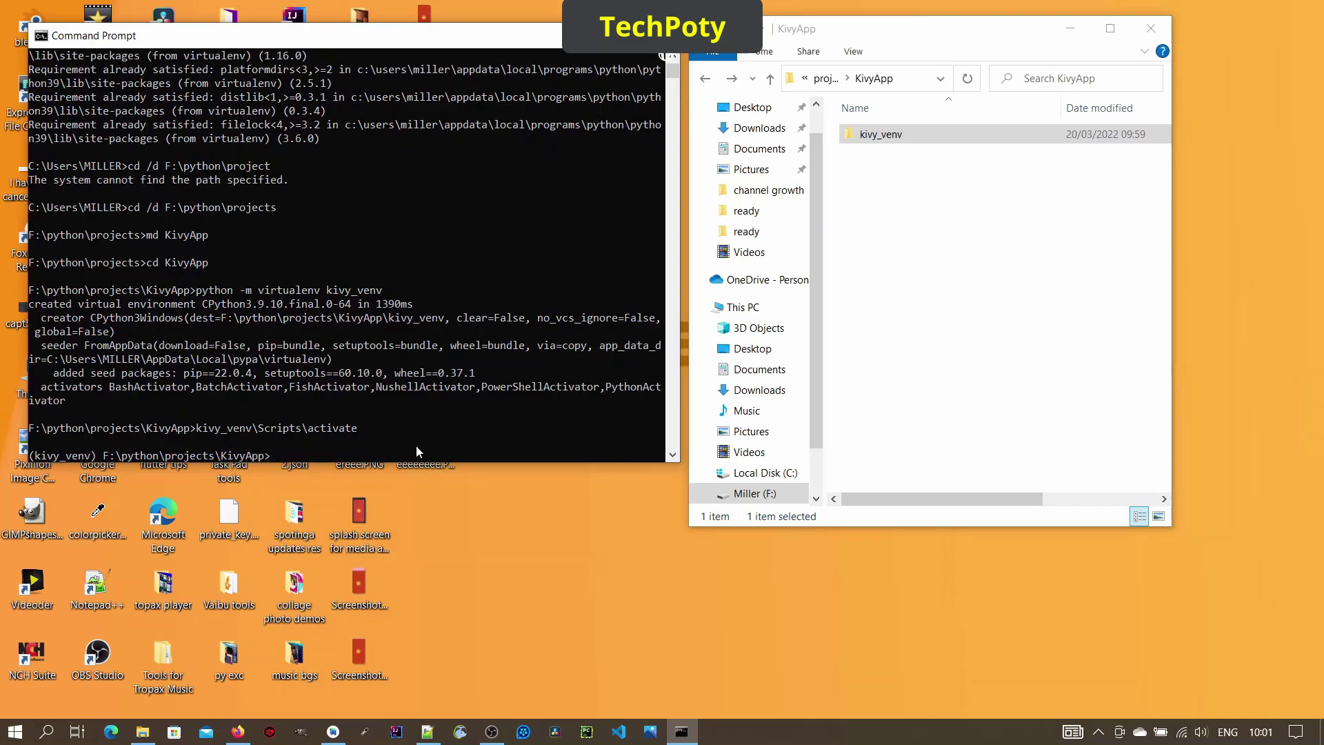
Step: Install kivy[full] into kivy_venv with python -m pip install kivy[full]
left_click(673, 456)
type("p")
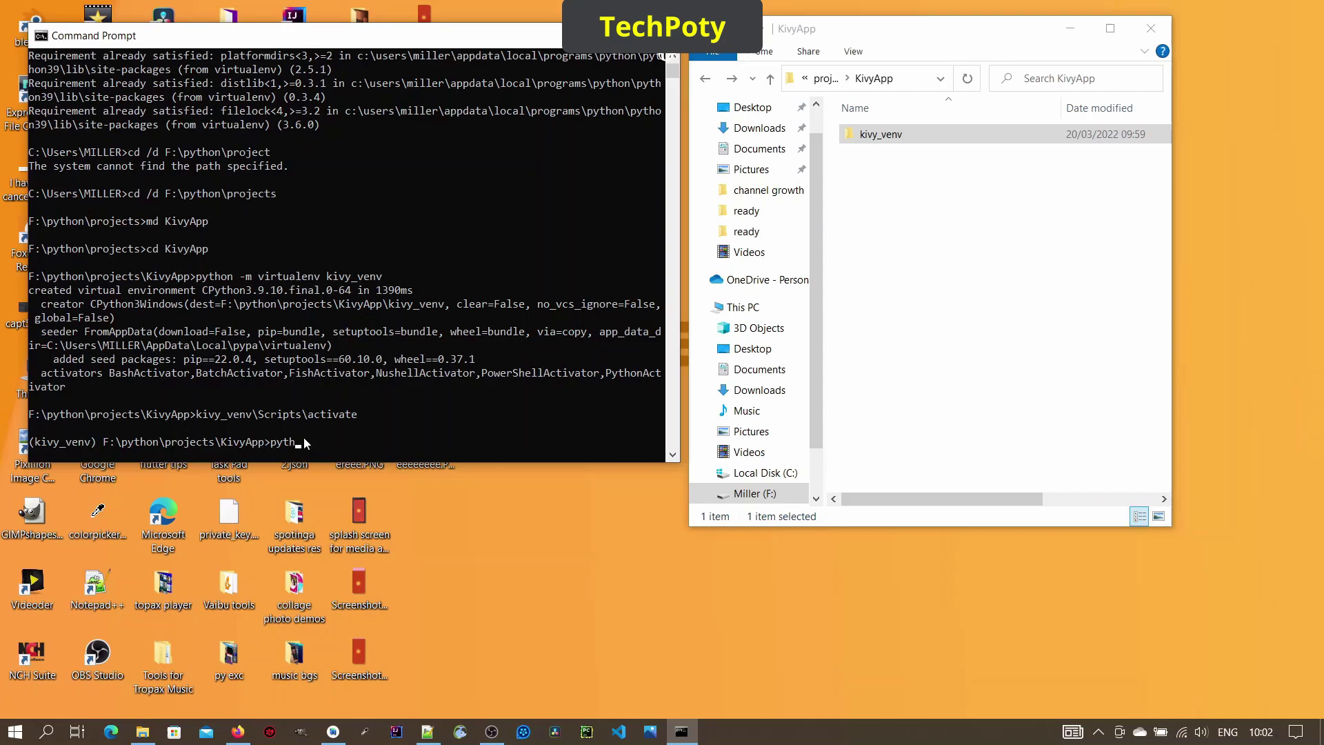
type("ython")
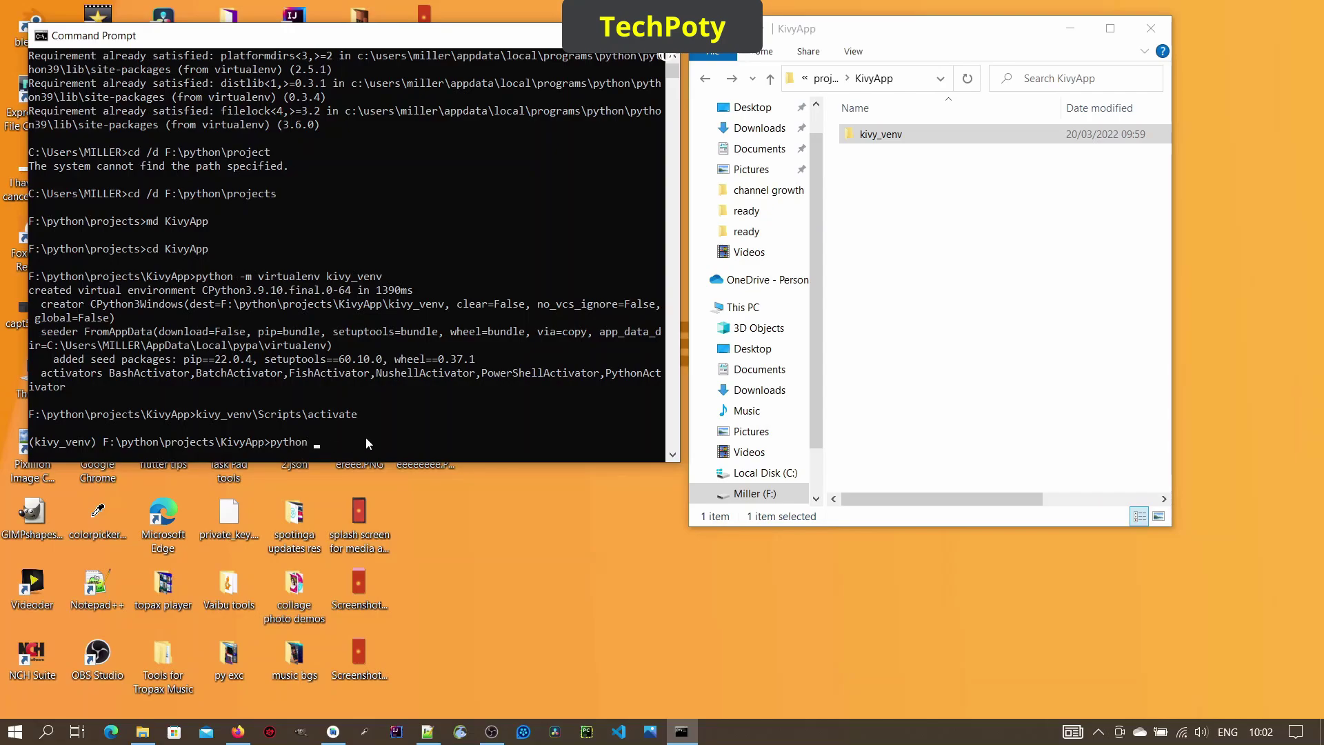
type(" -m pip i")
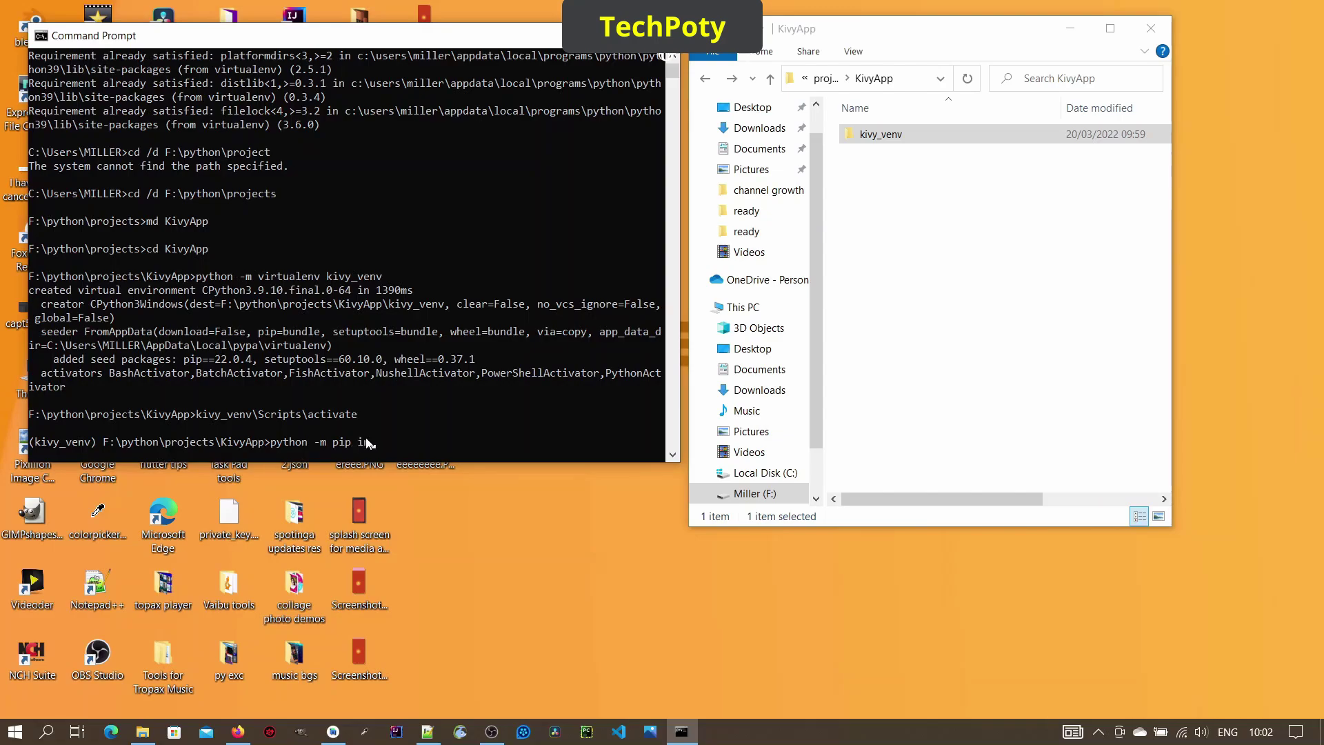
type("nstall")
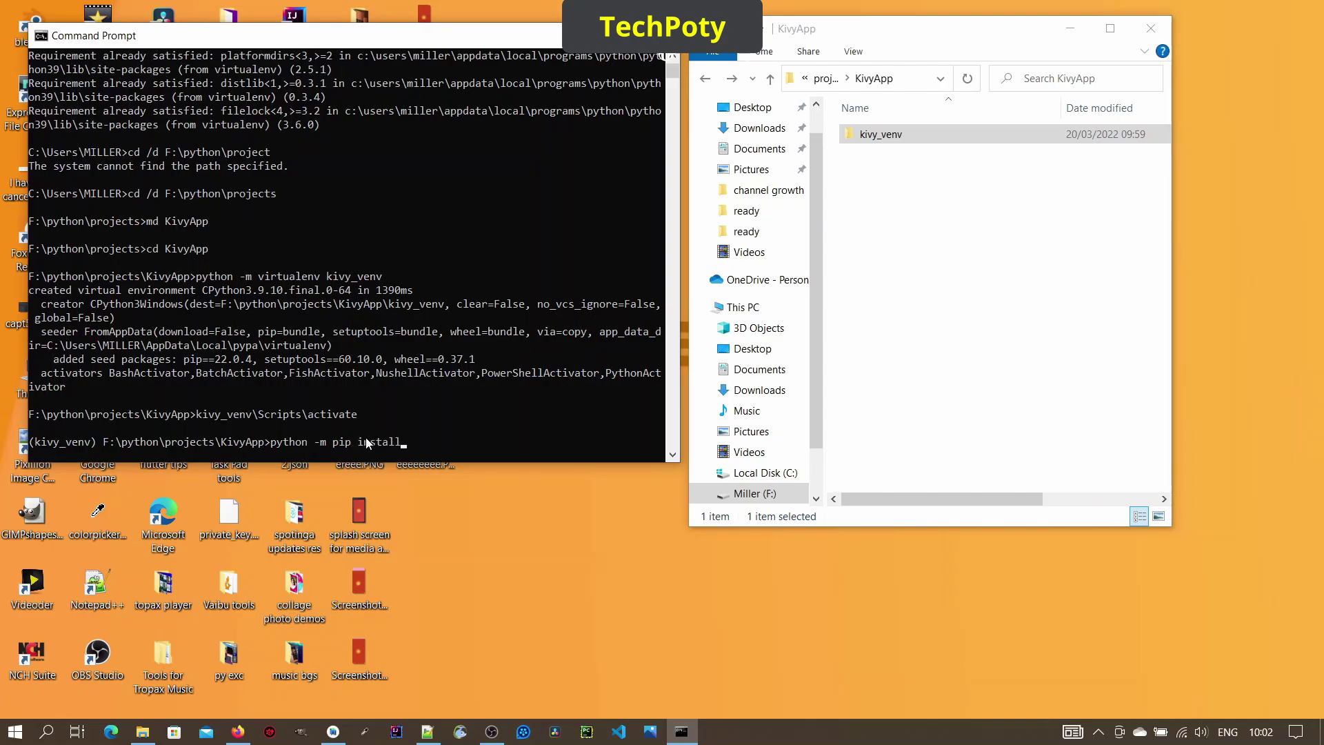
type(" kivy")
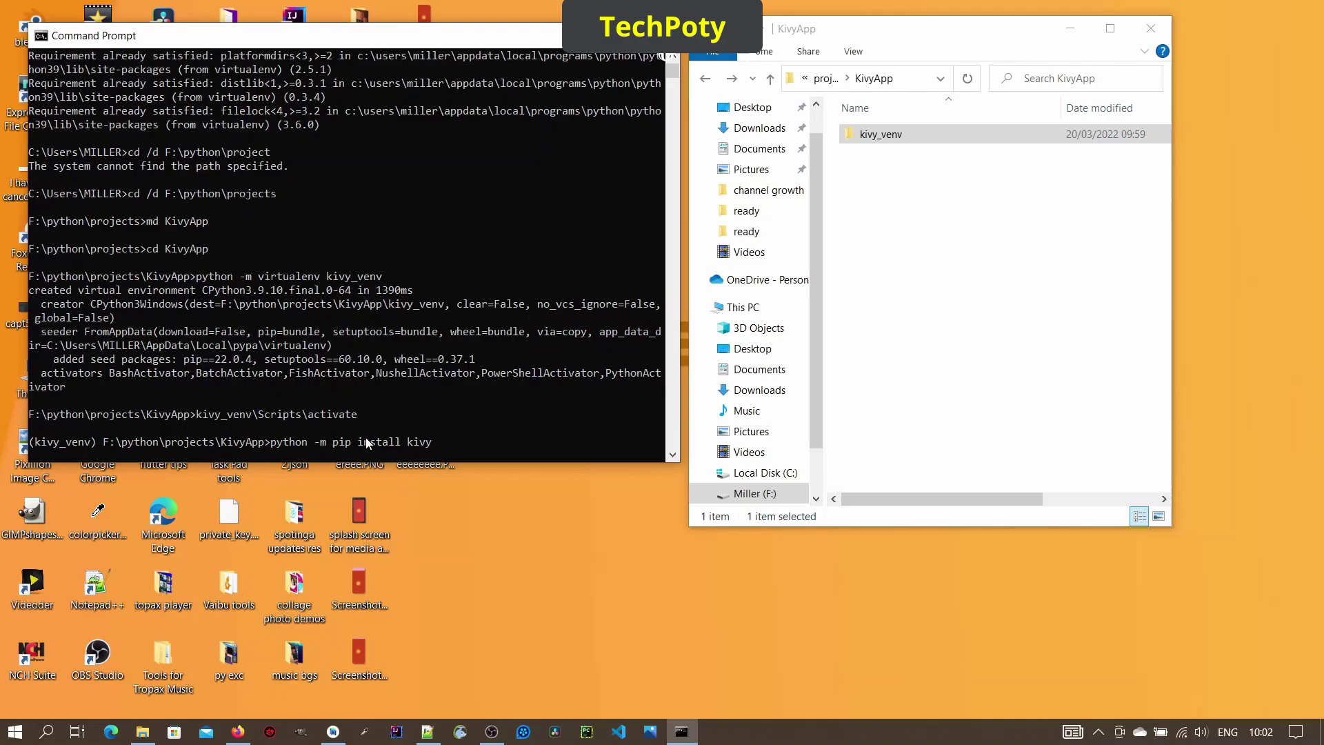
type("[]")
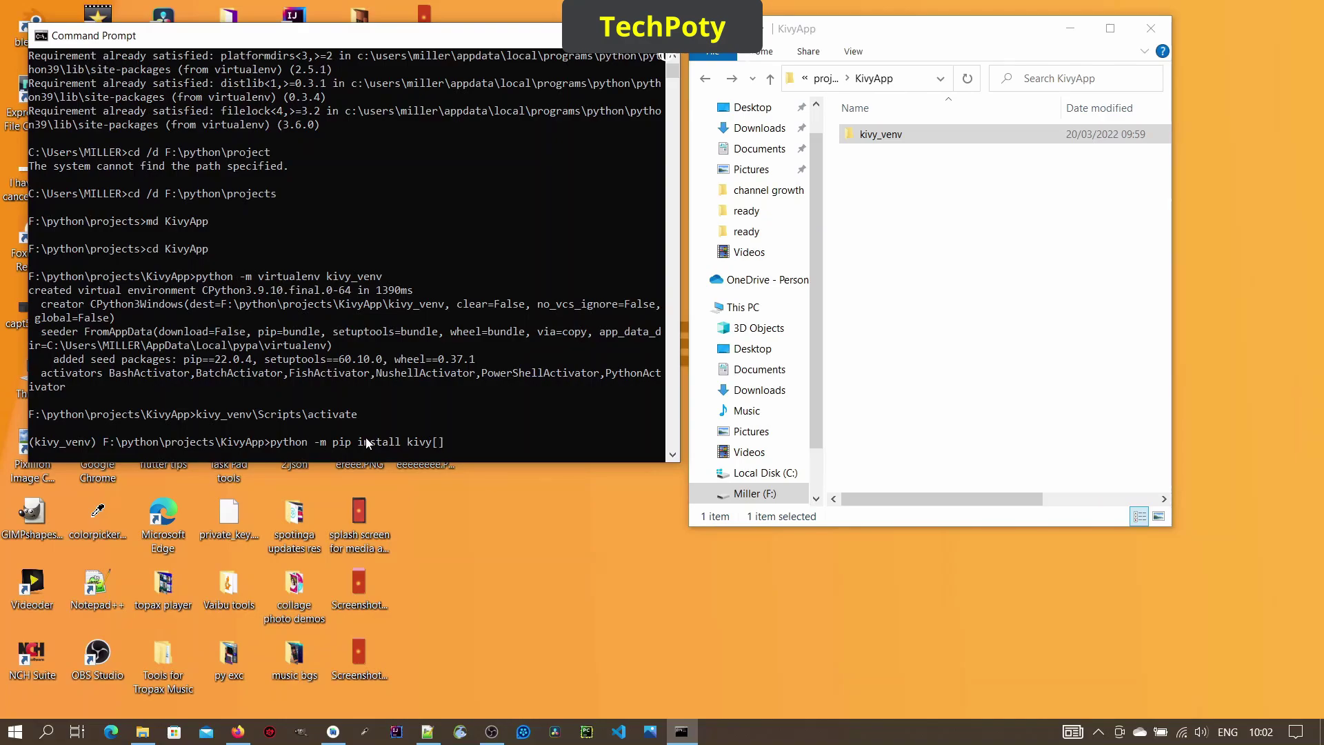
key("Left")
type("full")
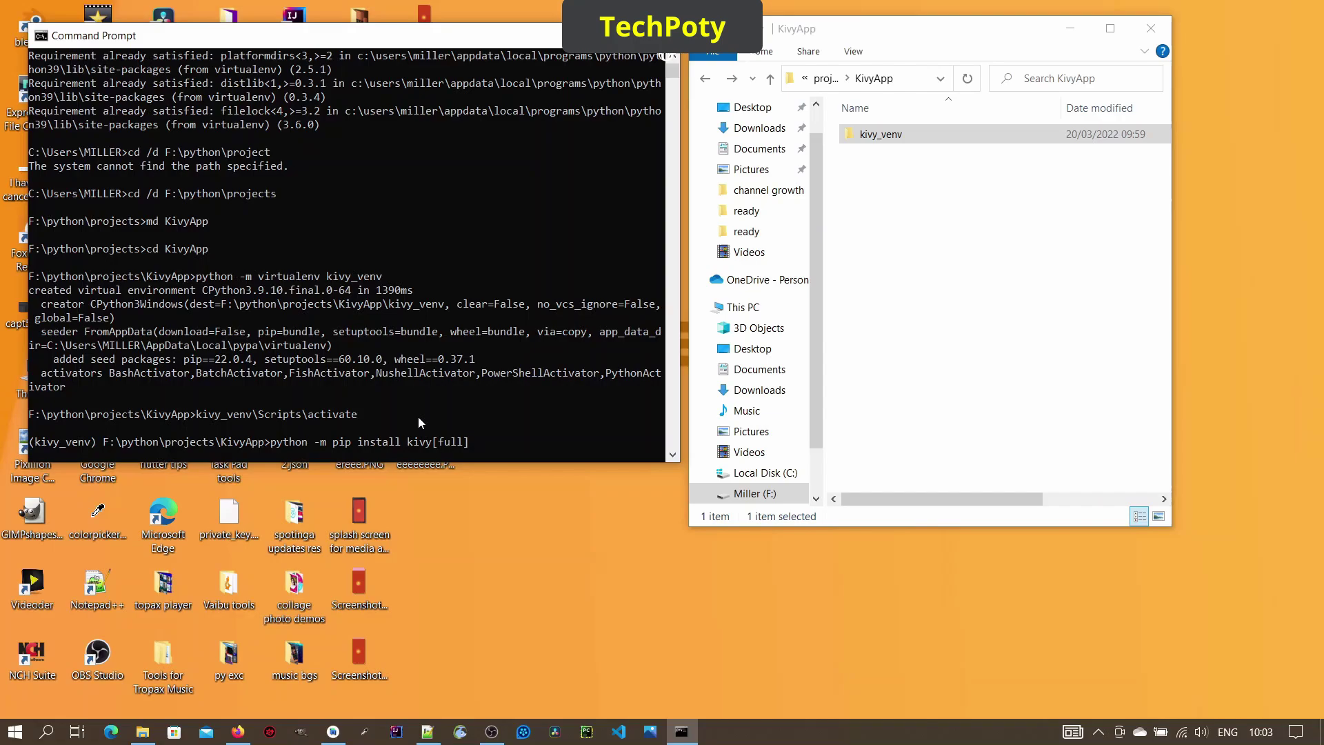
key("Return")
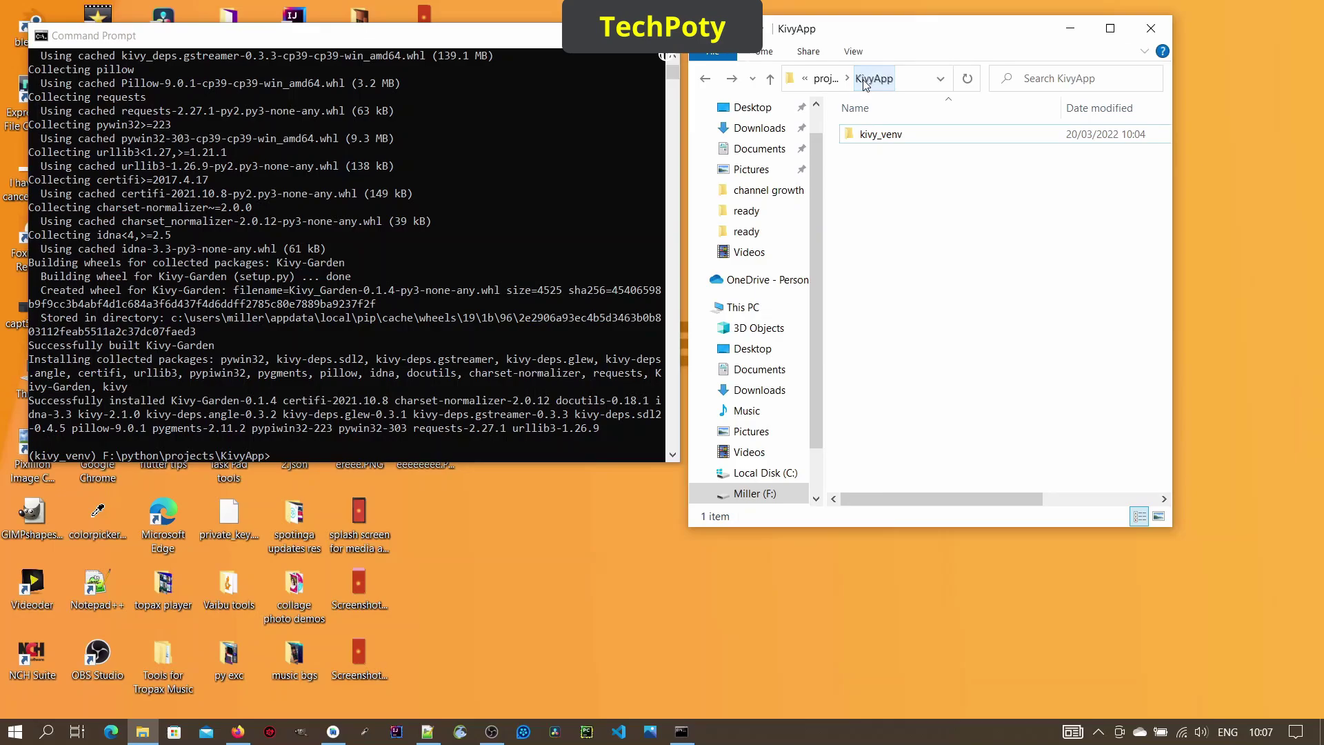
Step: Go up to projects in Explorer and open KivyApp with VS Code
left_click(770, 80)
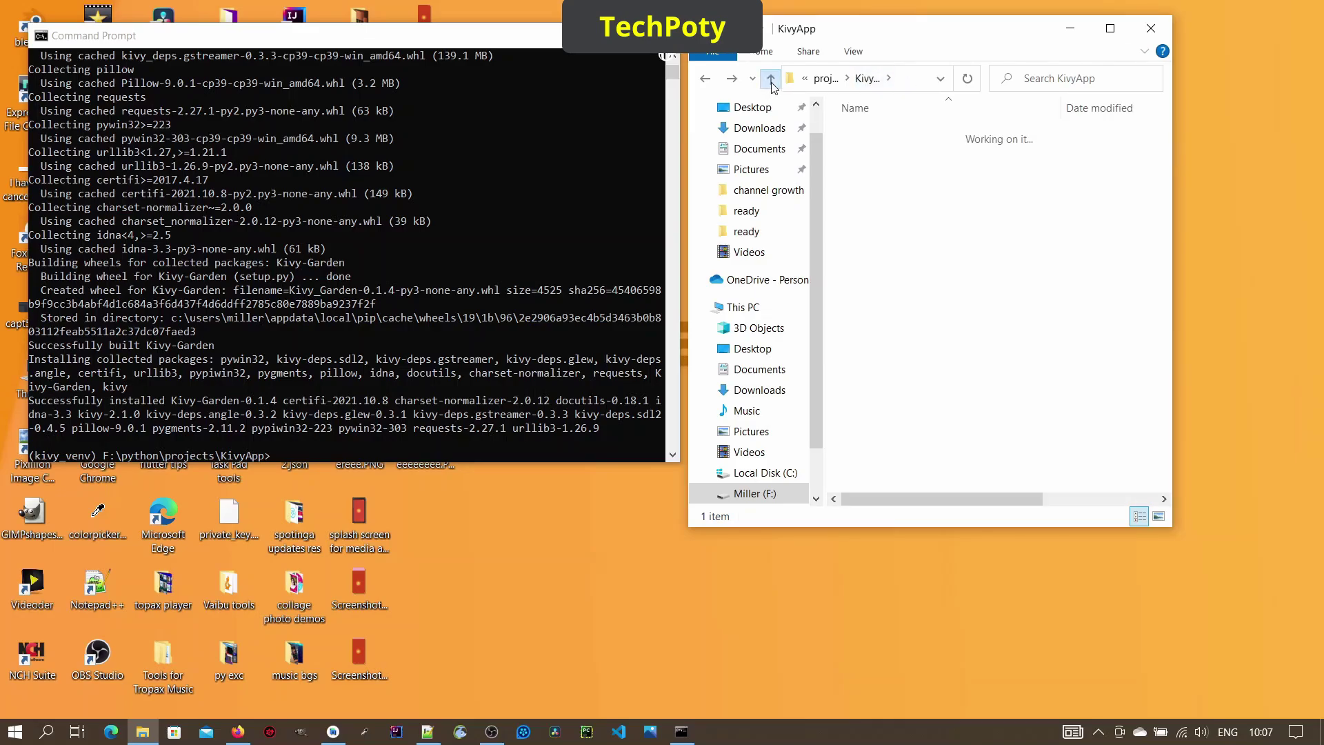
left_click(878, 153)
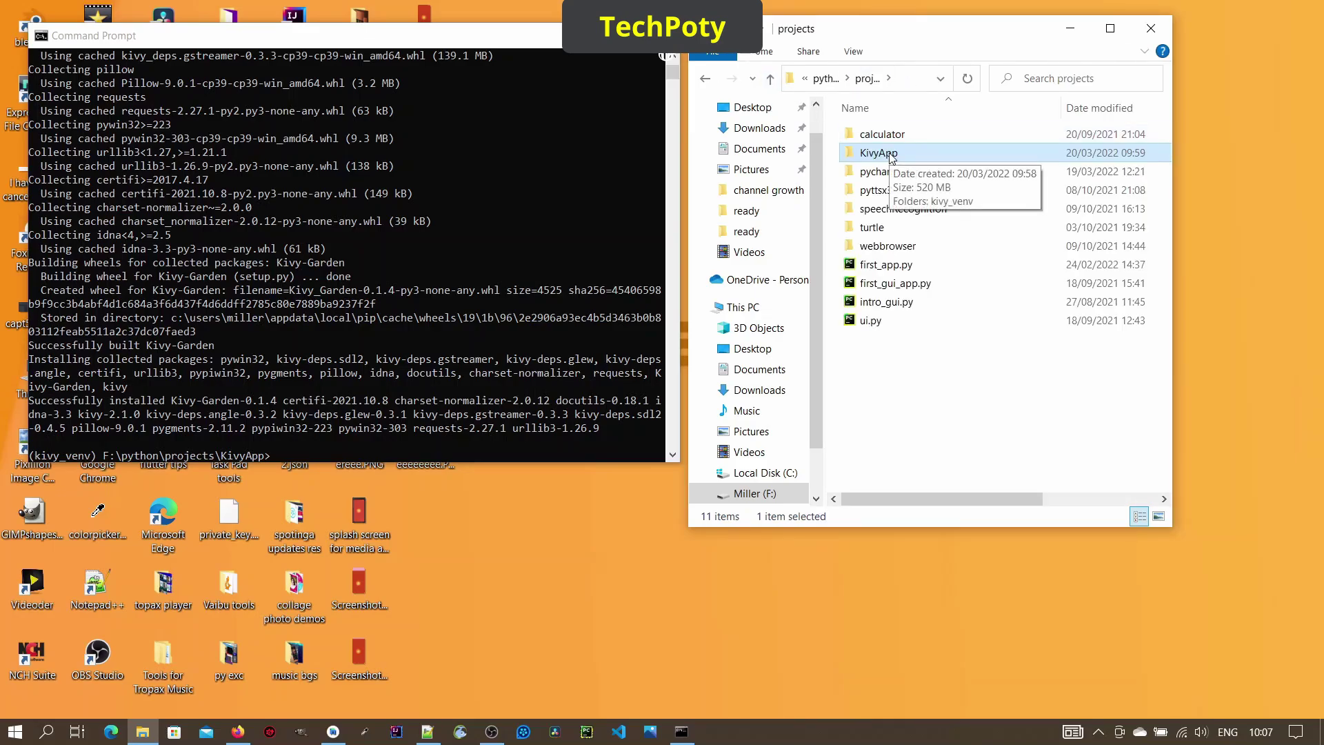
right_click(889, 156)
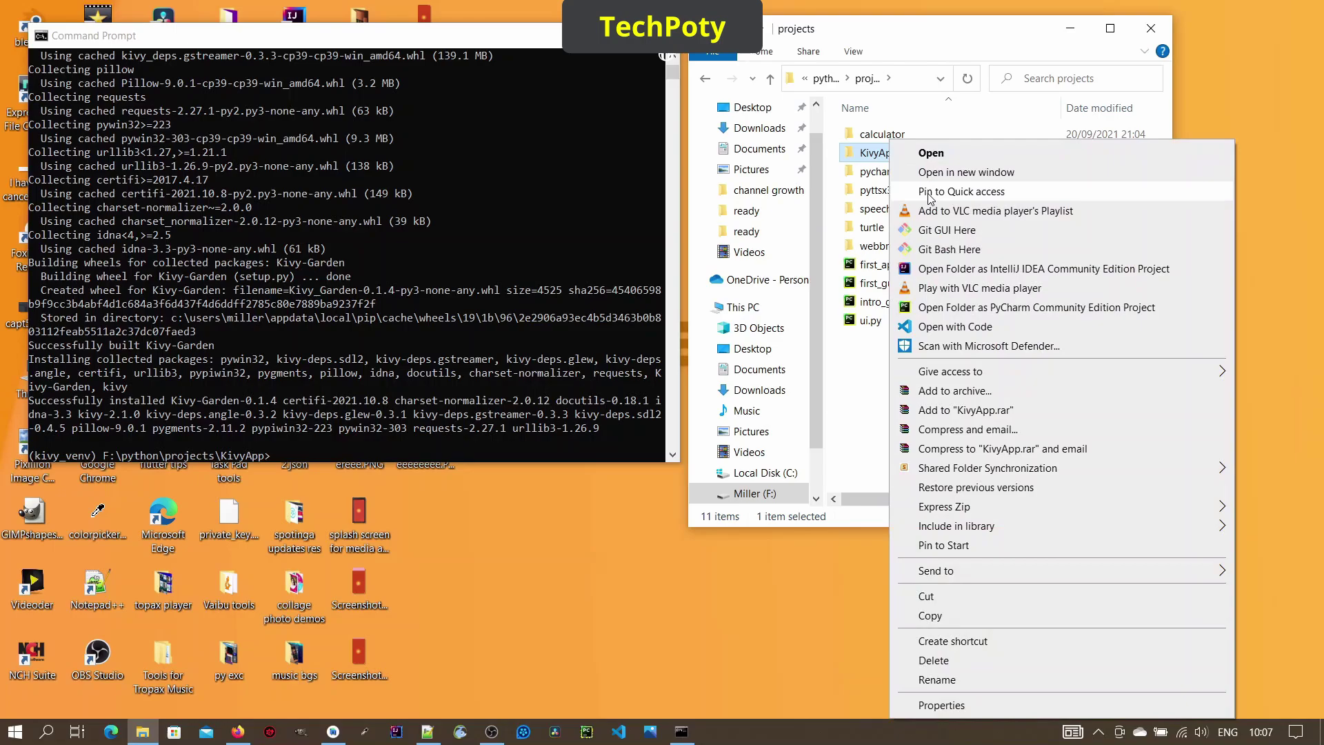
left_click(955, 327)
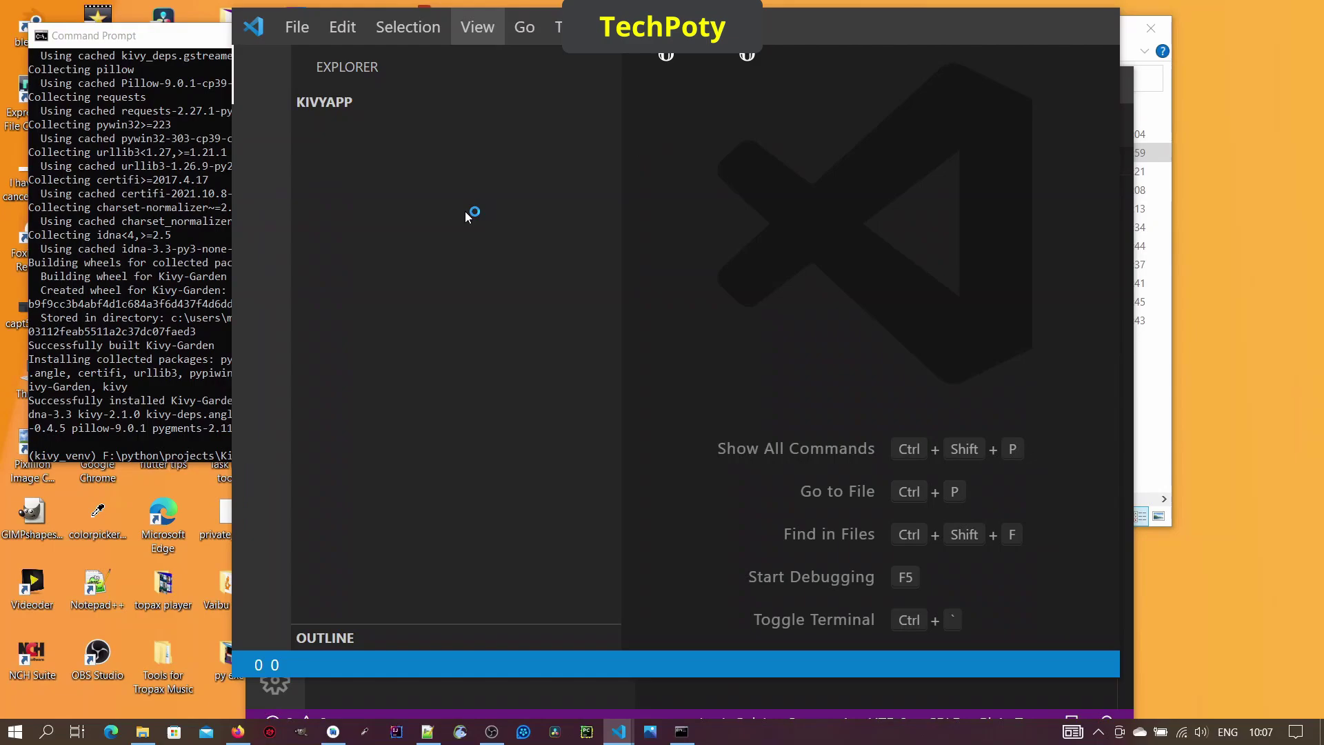
Step: Close the welcome page, create main.py in KivyApp, and write import kivy
key("ctrl+w")
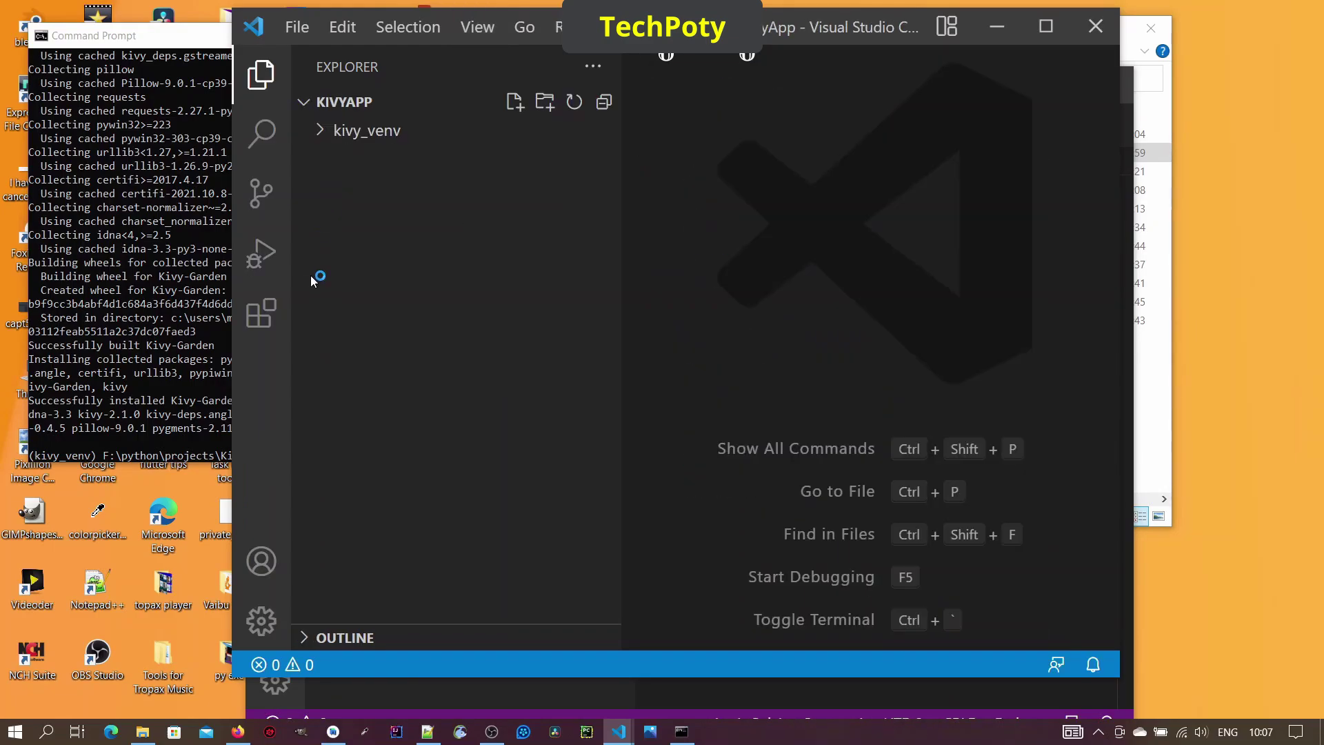
left_click(517, 105)
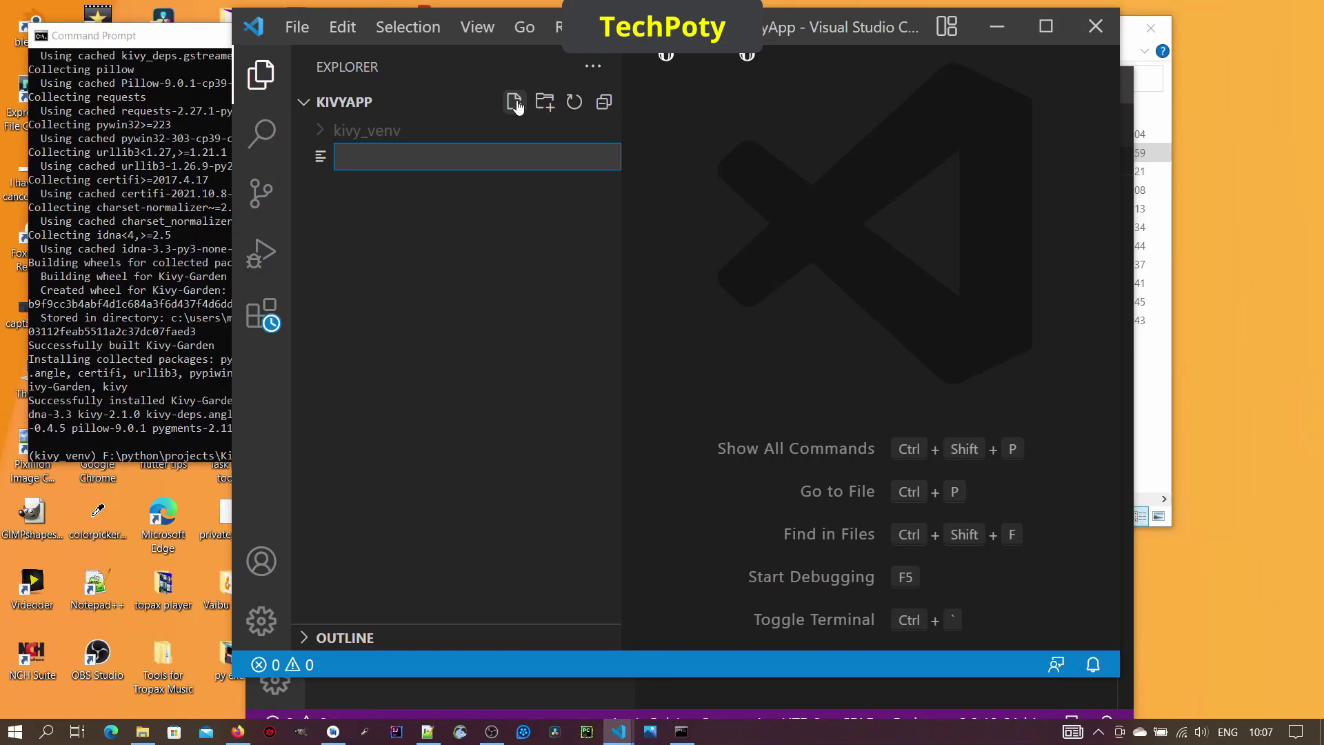
type("main.")
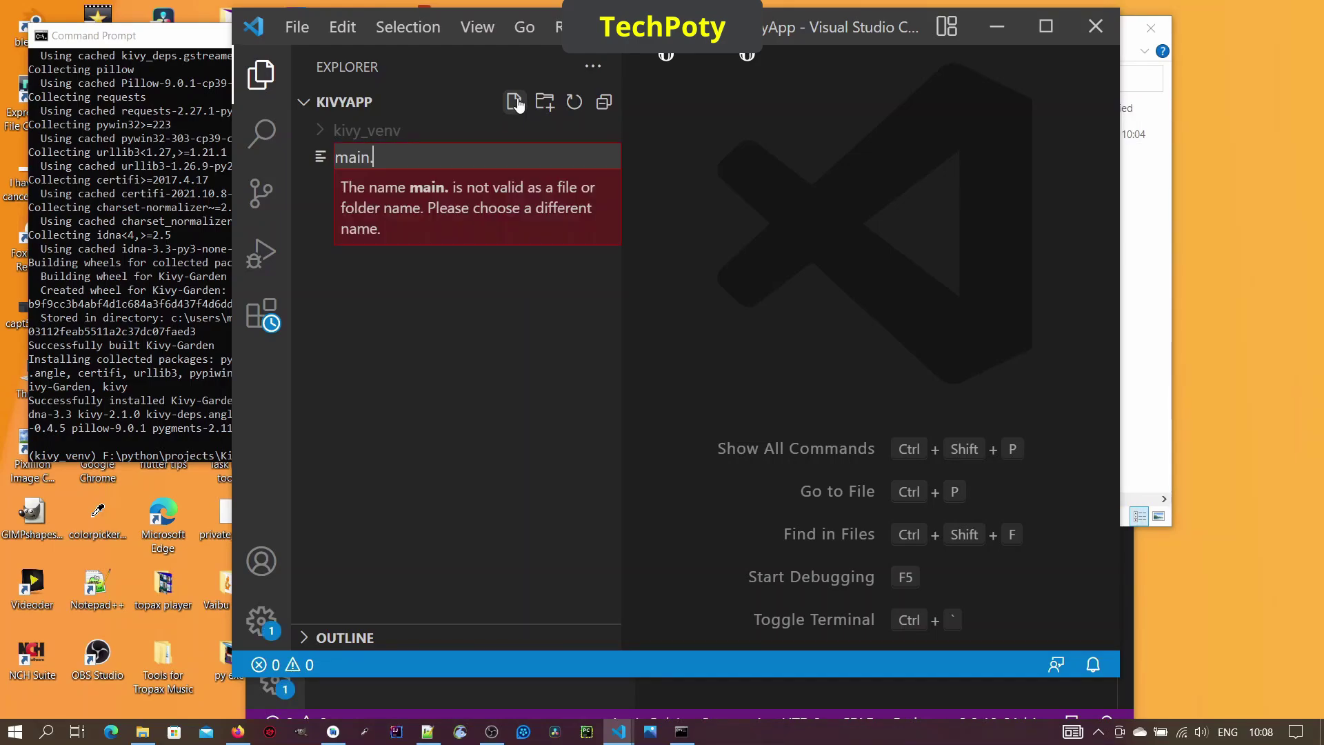
type("py")
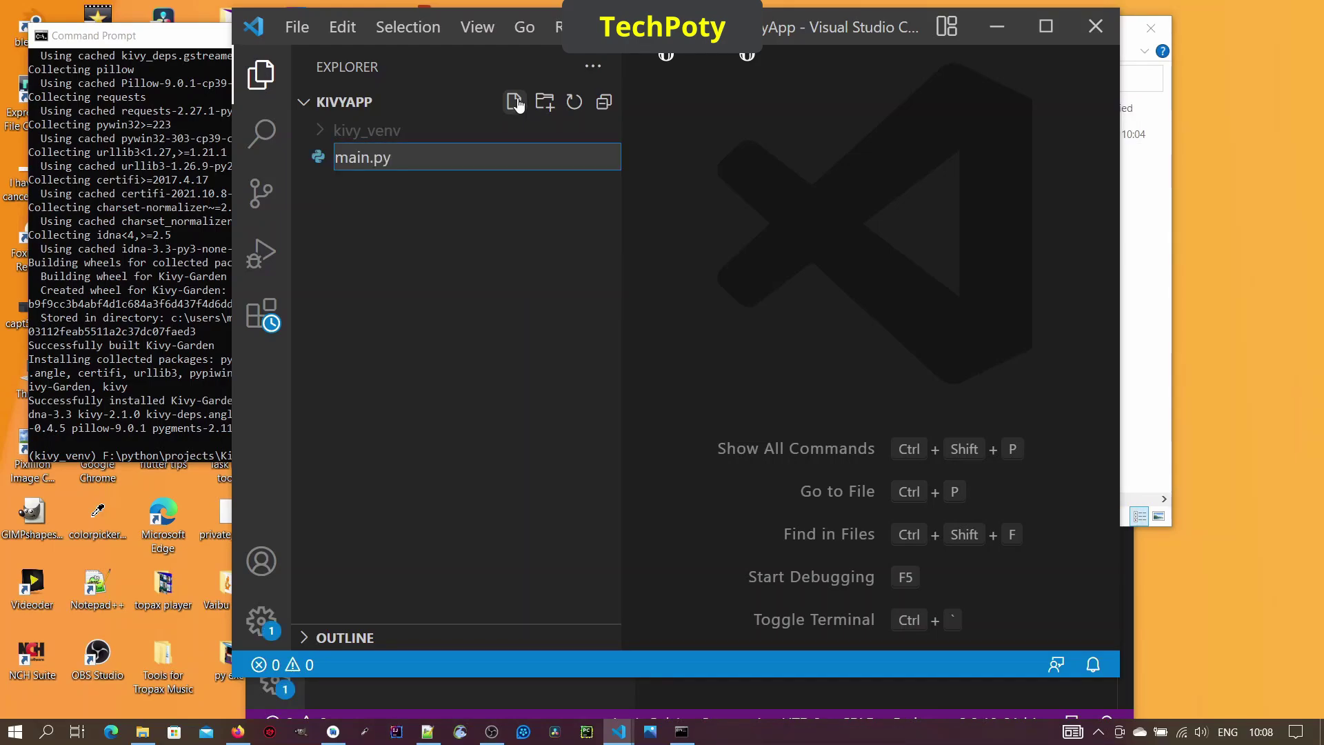
key("Return")
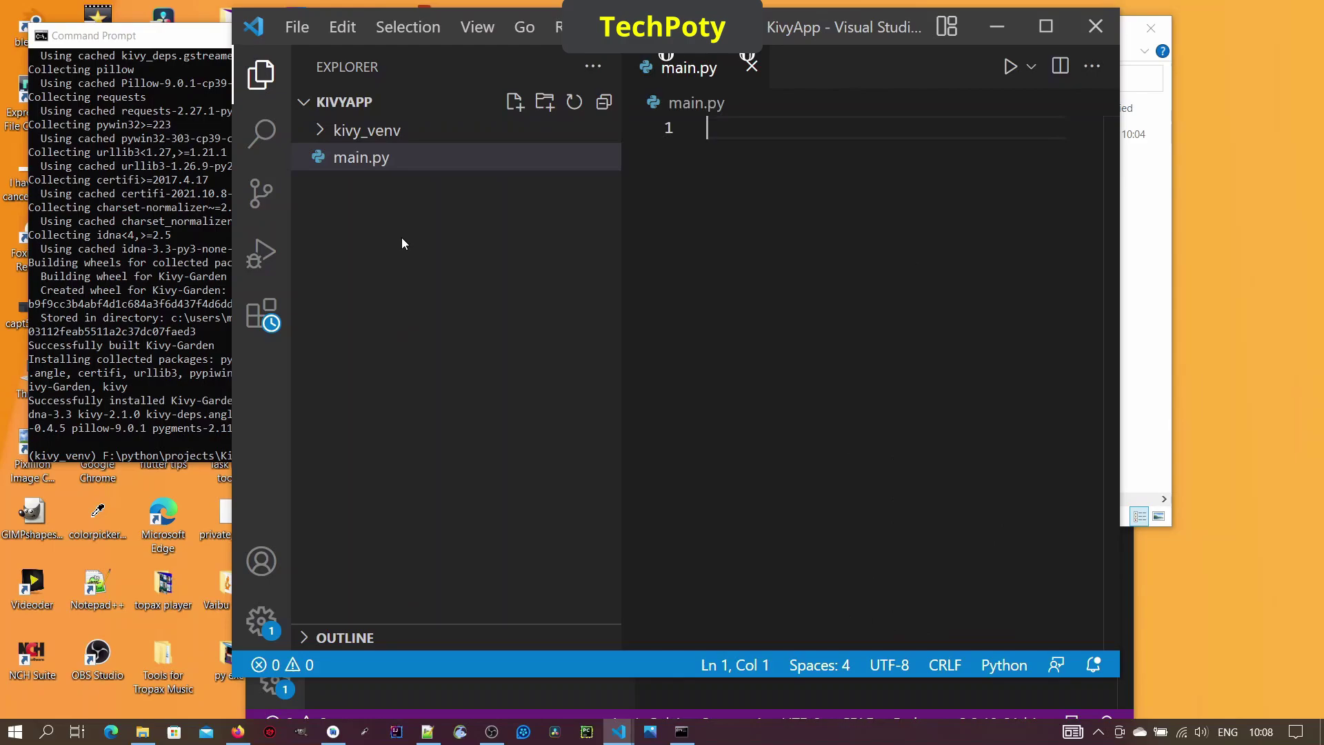
left_click(828, 259)
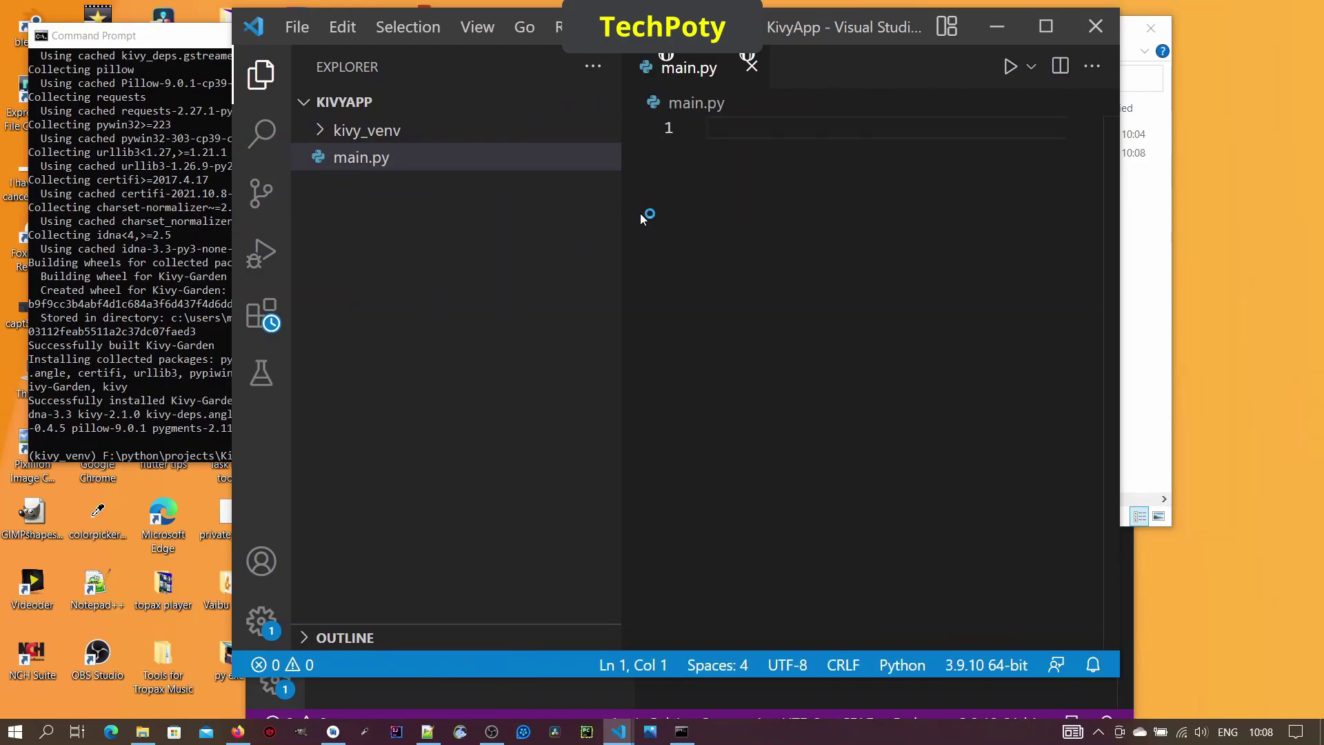
type("impo")
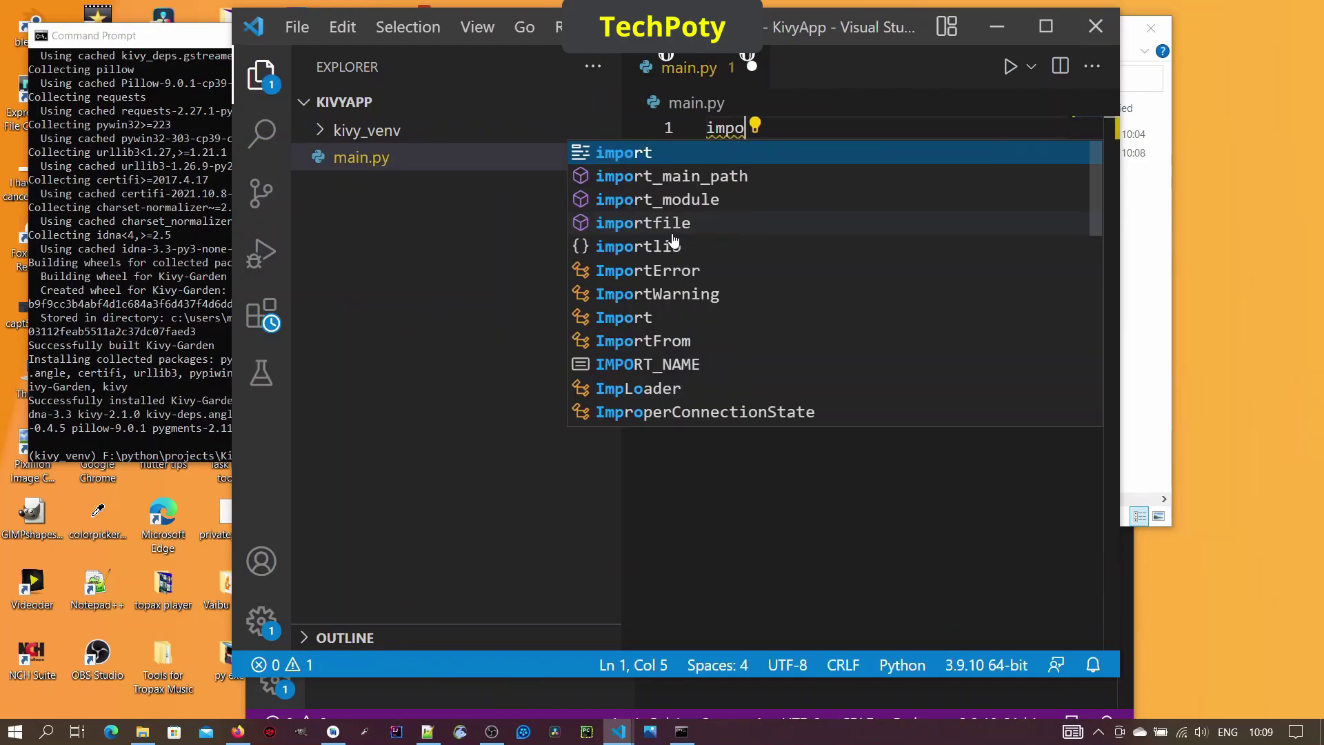
type("rt ki")
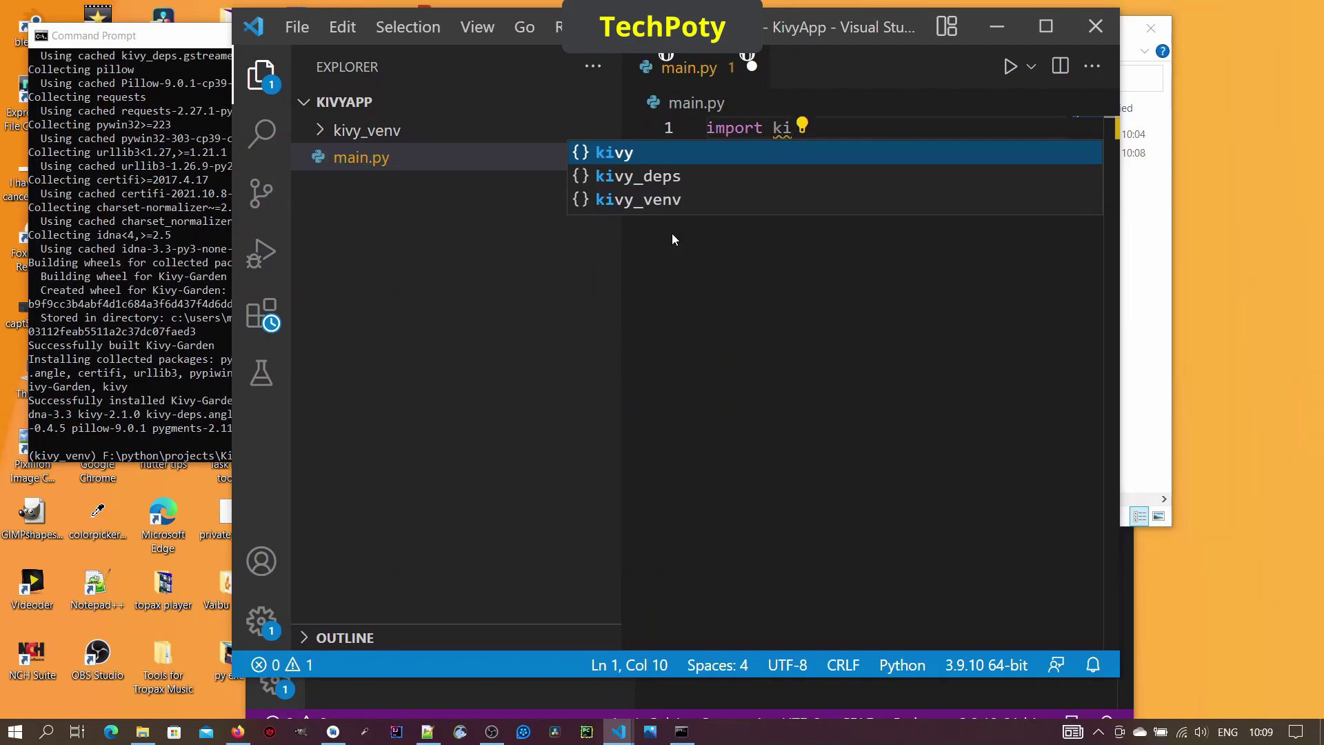
type("vy")
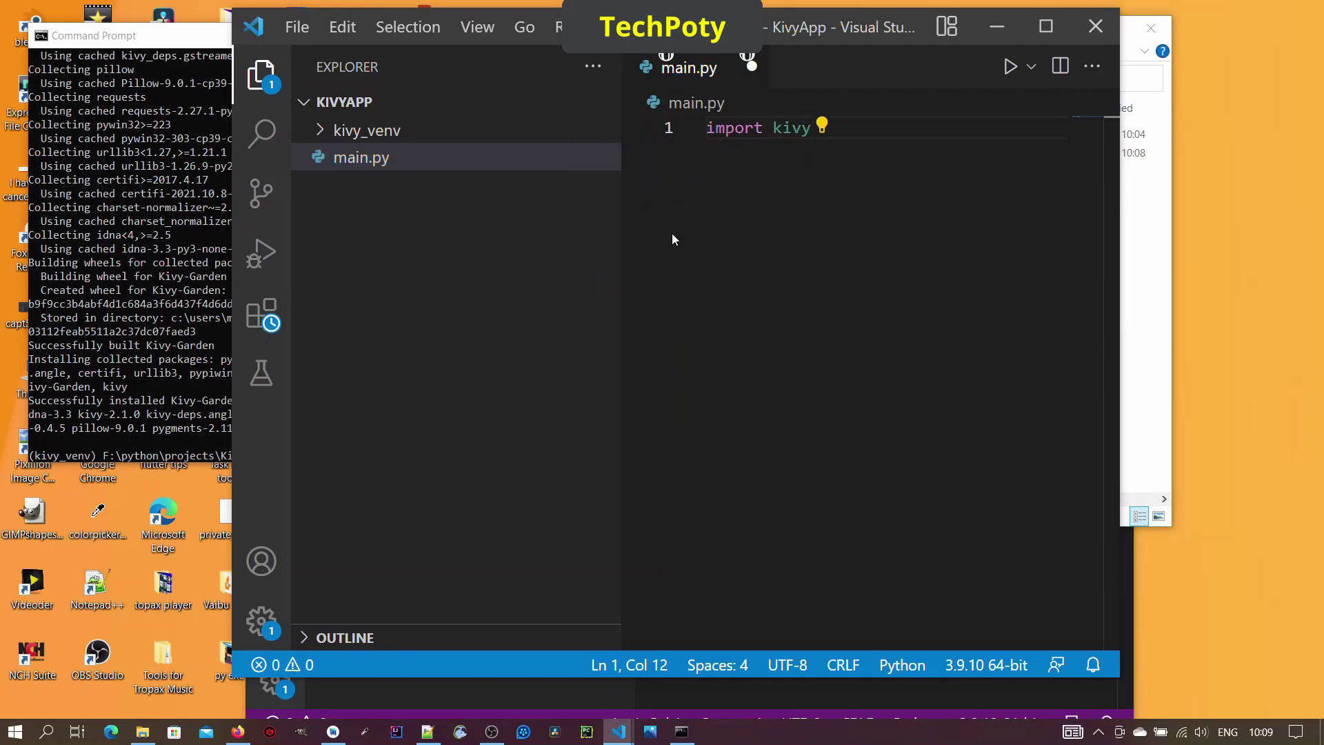
key("Return")
key("Return")
key("Return")
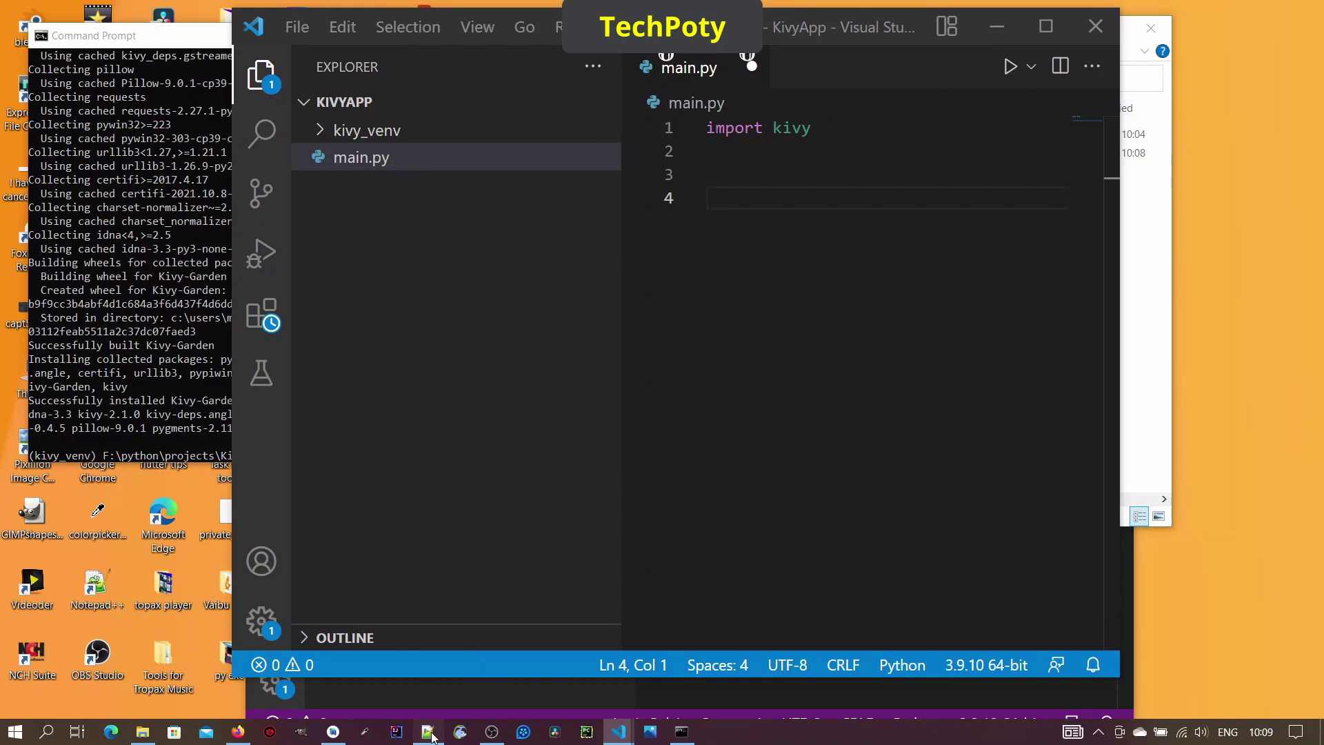
Step: Copy the remaining Hello World code from Notepad++, then minimize Notepad++
left_click(430, 733)
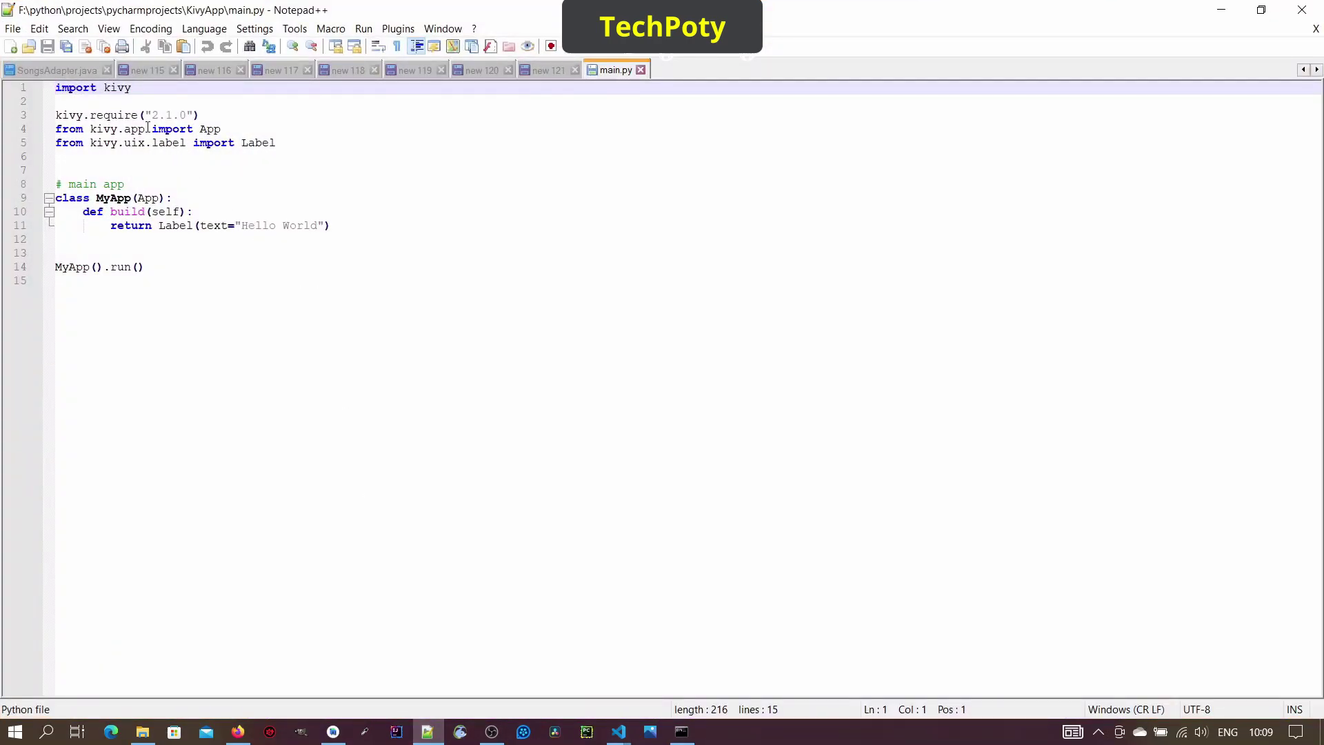
left_click_drag(55, 253, 57, 115)
right_click(57, 115)
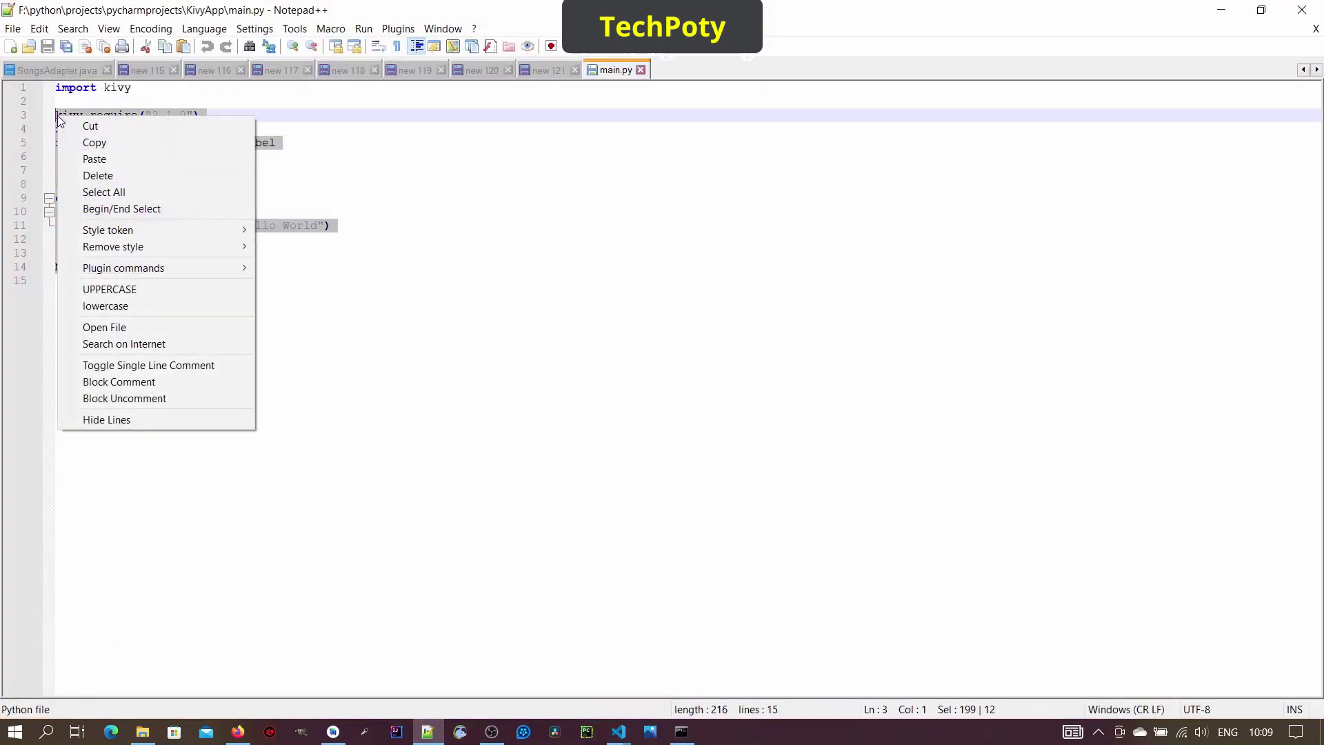
left_click(93, 142)
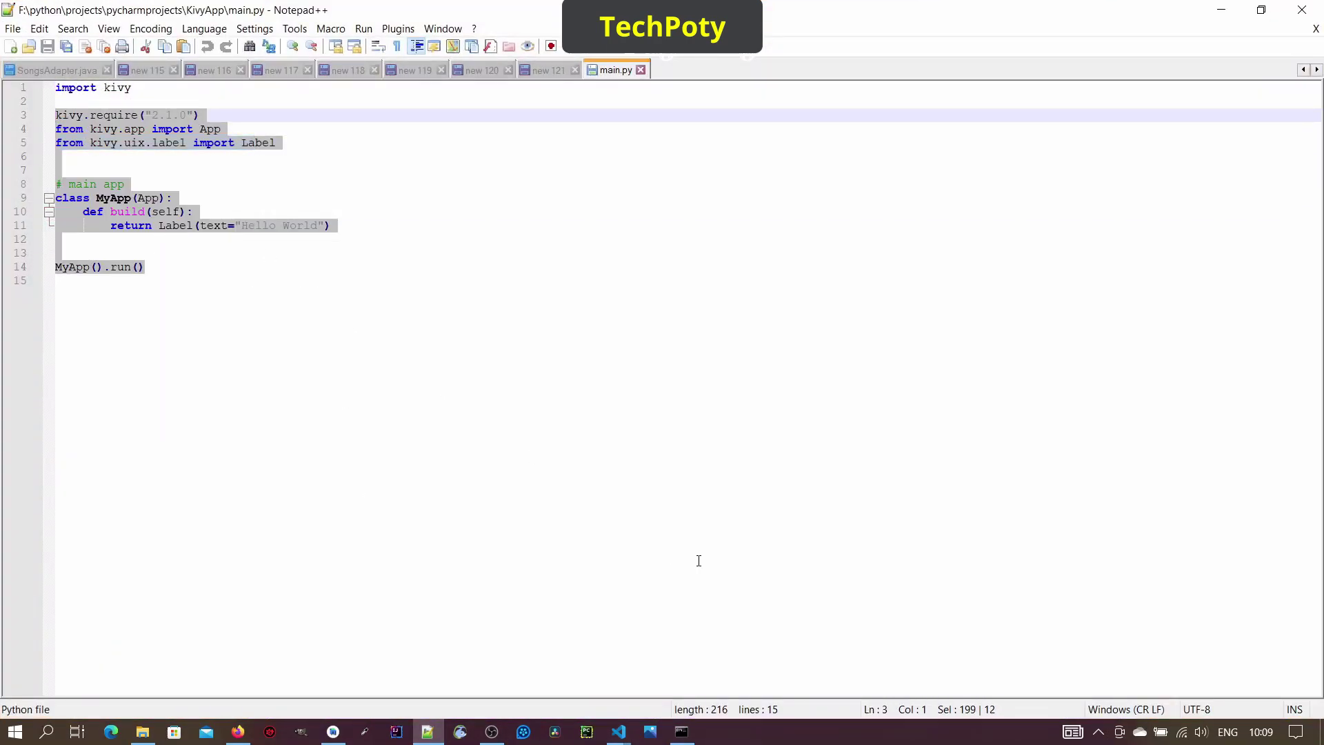
left_click(1209, 15)
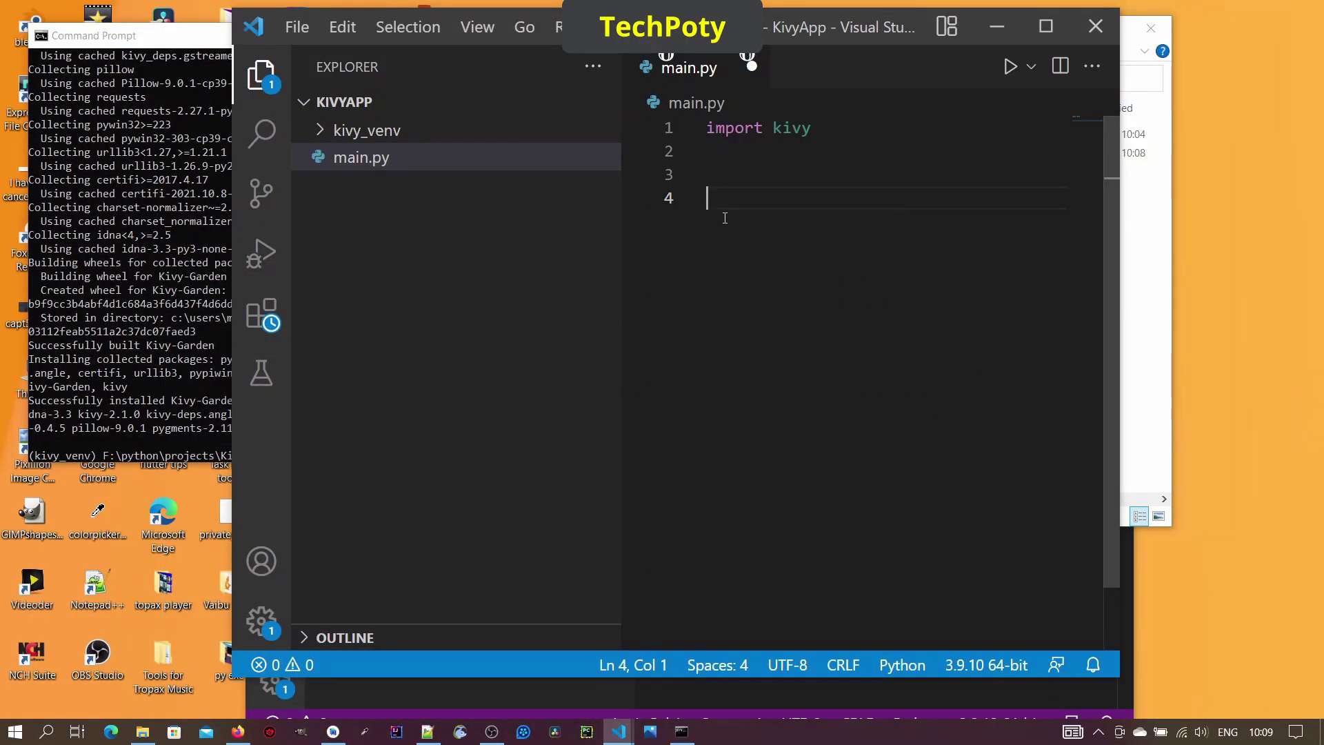
Step: Paste the Hello World Kivy code below import kivy and run main.py in Visual Studio Code
key("ctrl+v")
left_click(719, 173)
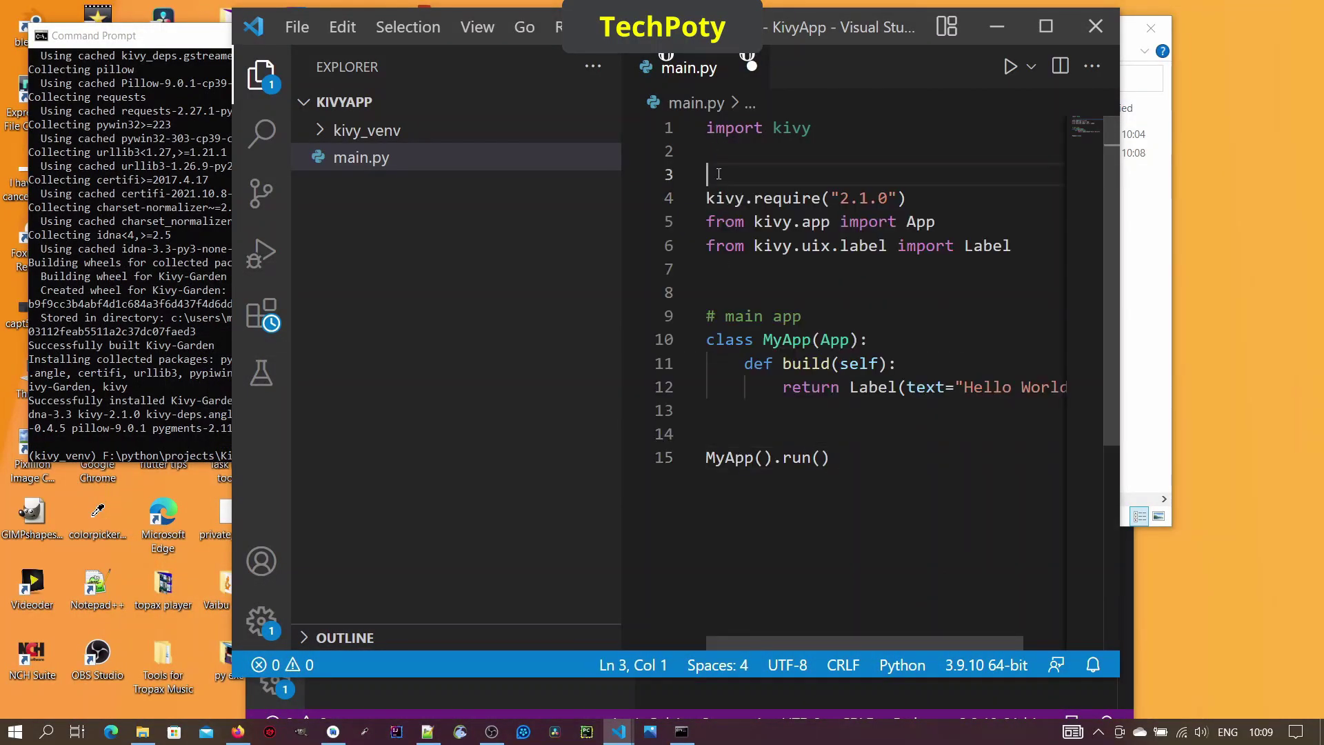
key("BackSpace")
key("Return")
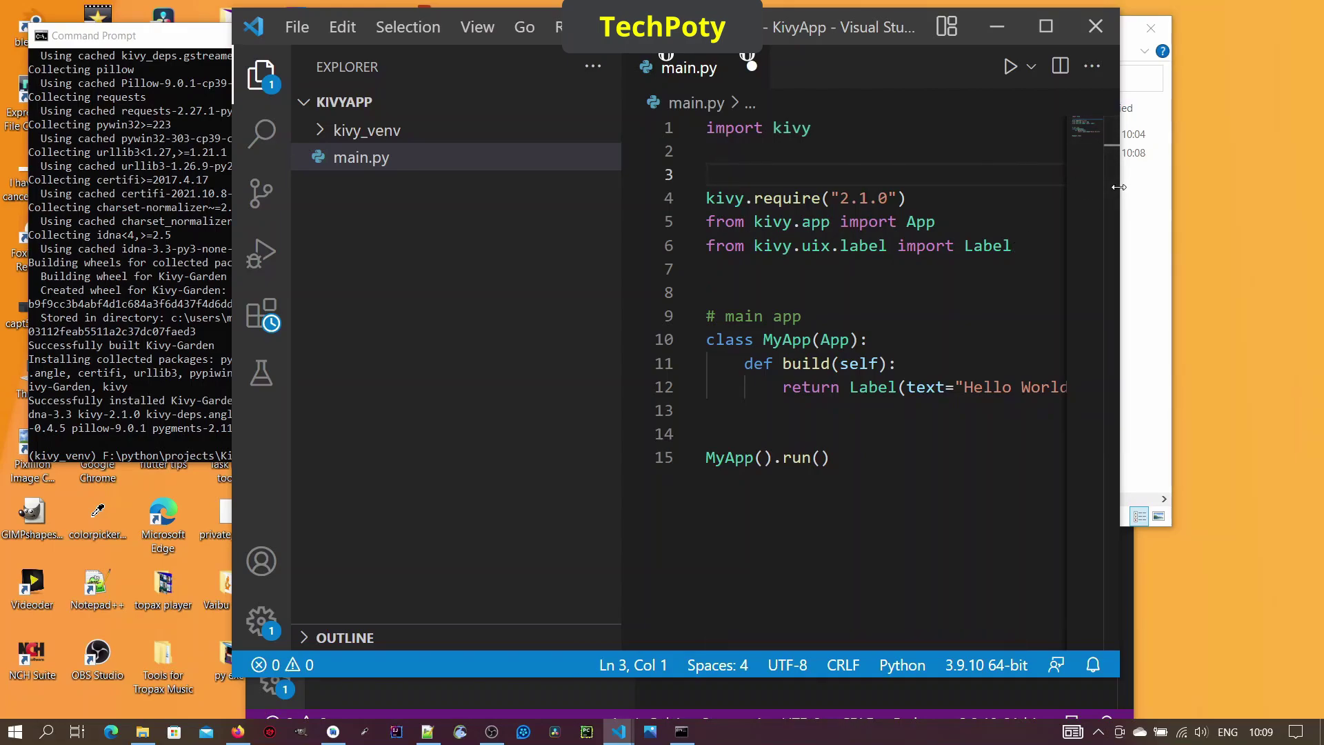
left_click_drag(1120, 186, 1171, 188)
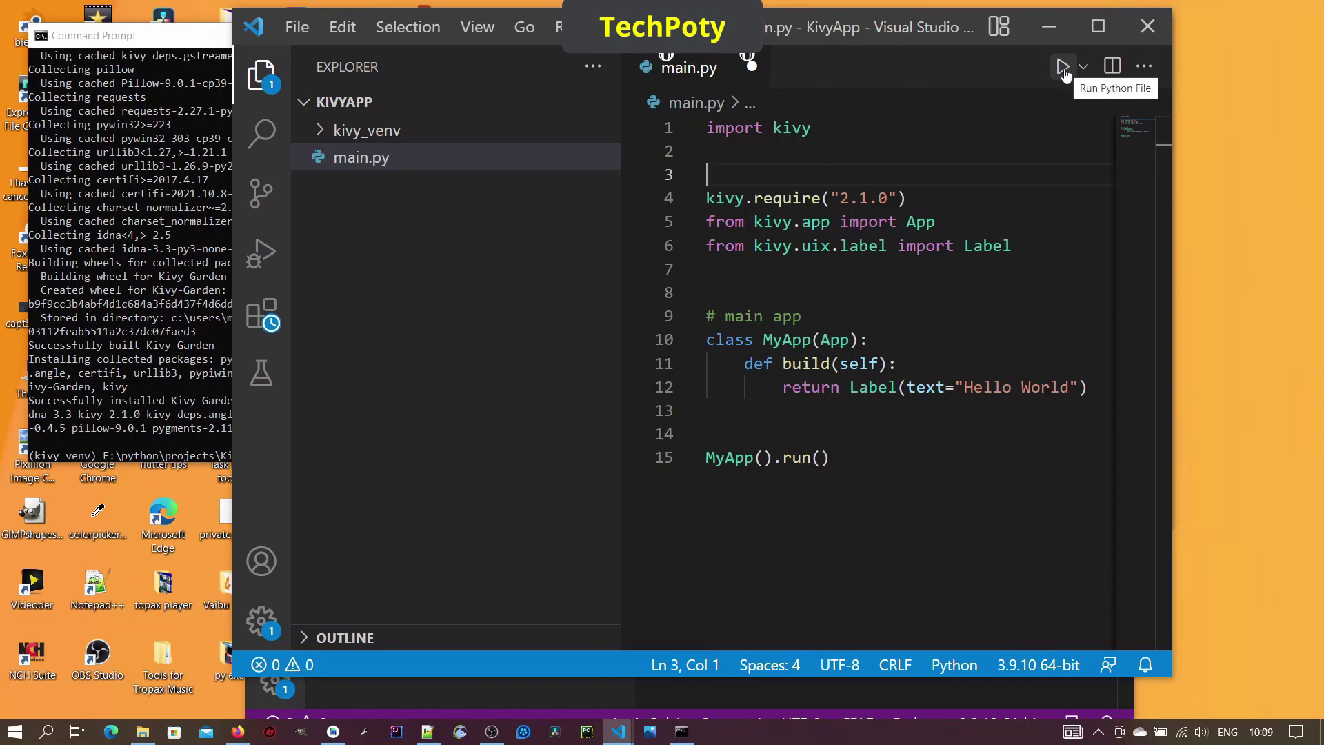
left_click(1063, 67)
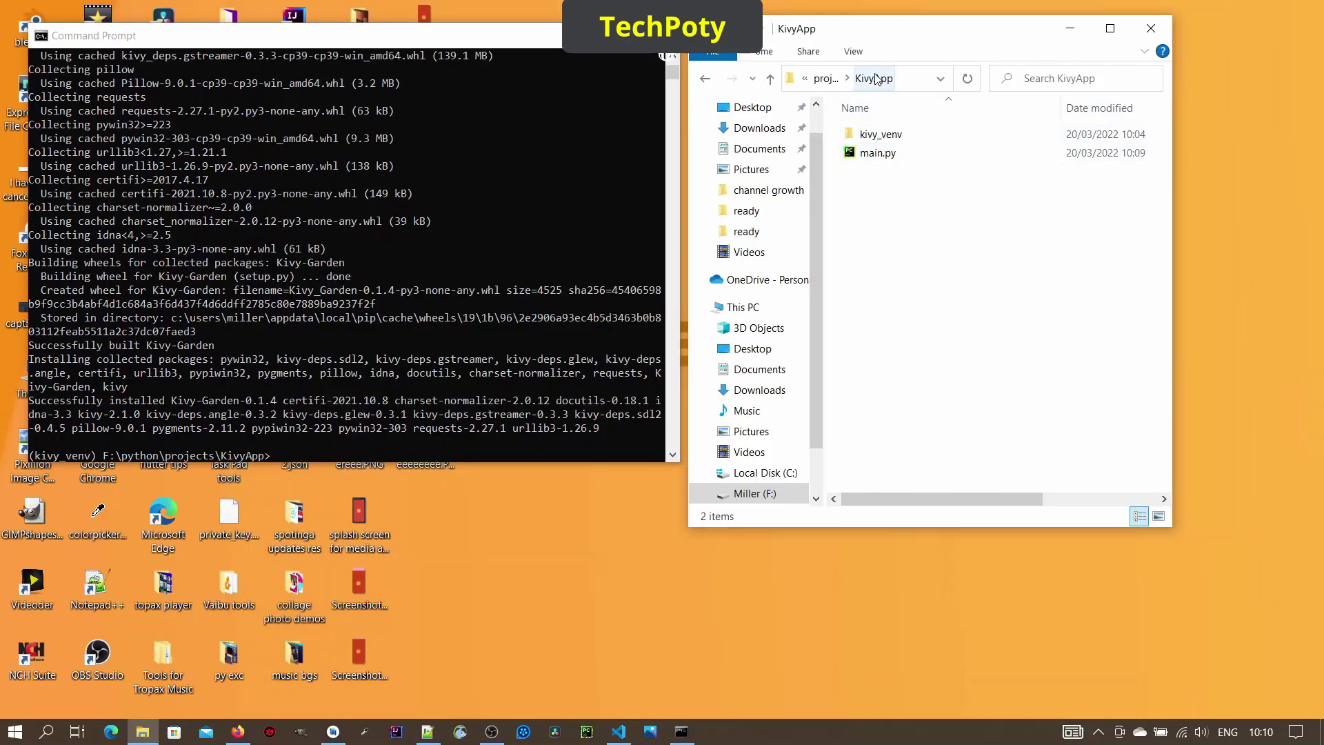
Step: Open the KivyApp folder from the projects directory as a PyCharm project
left_click(828, 80)
right_click(879, 153)
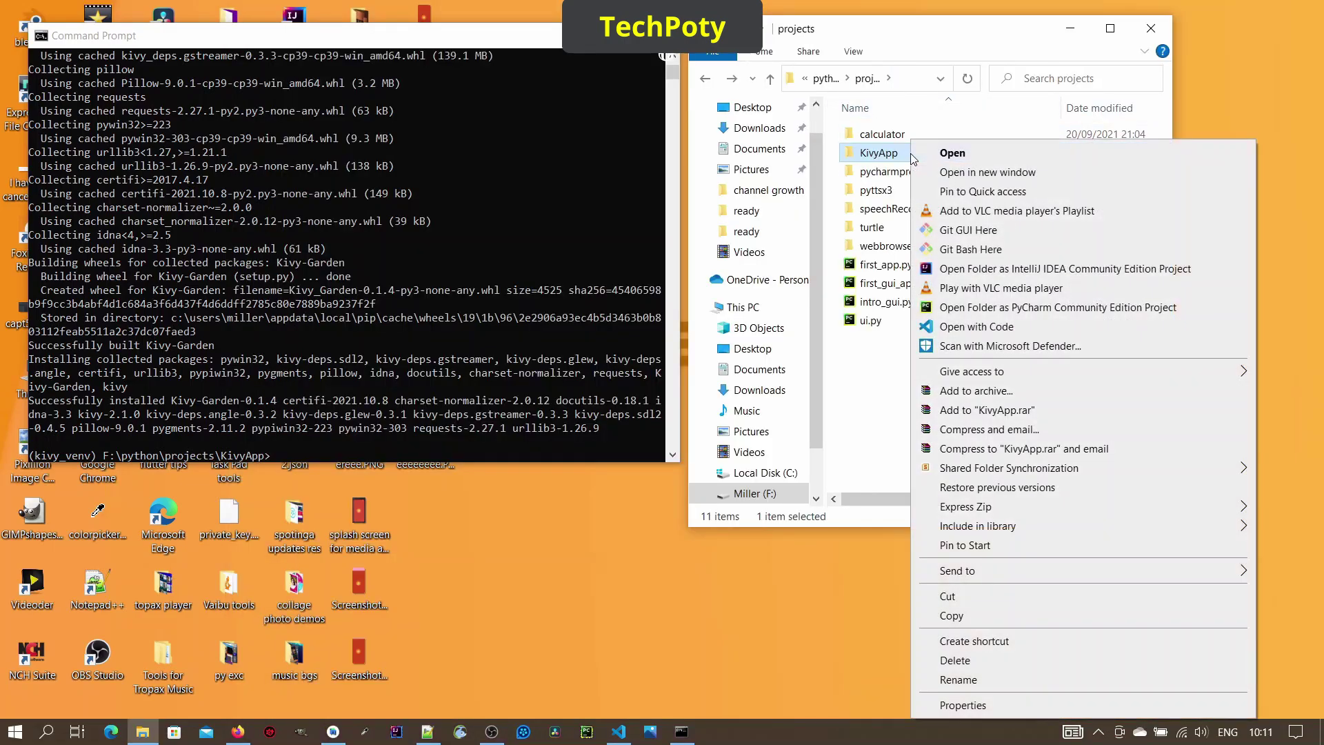
left_click(1000, 308)
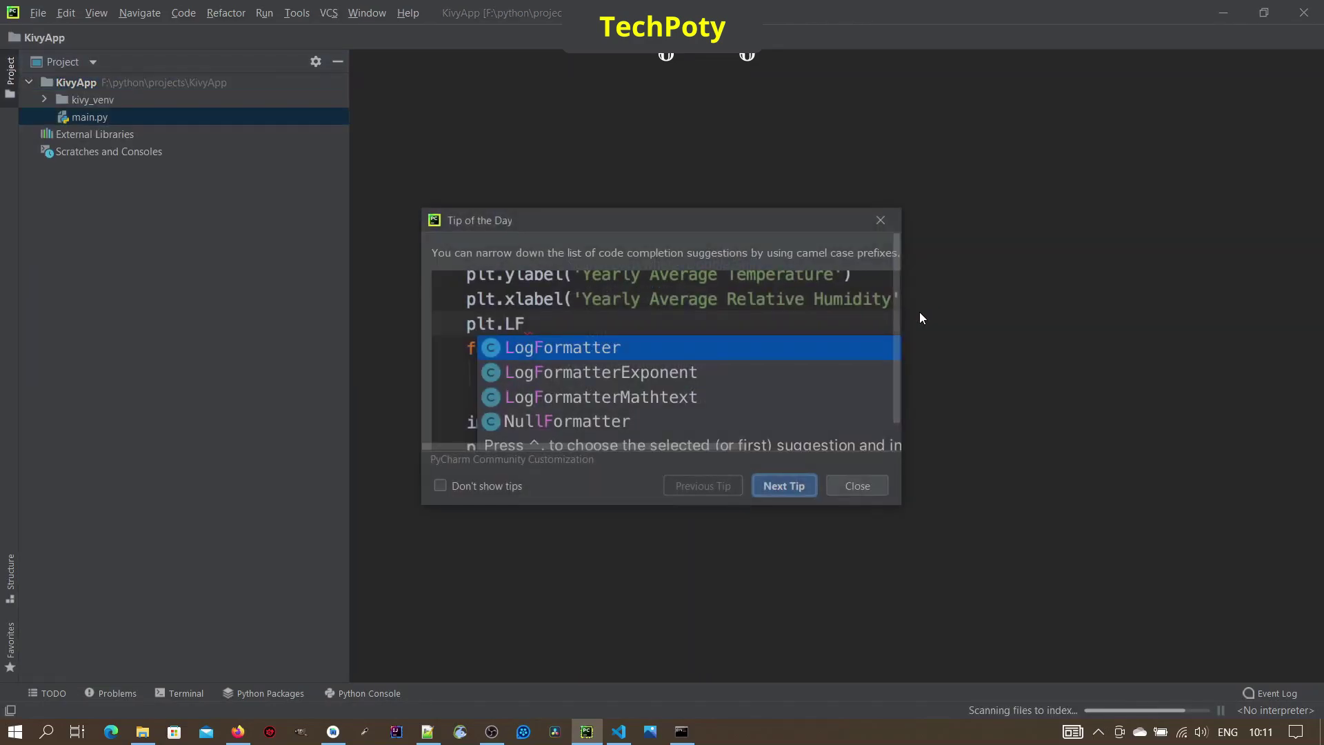
Step: Dismiss the startup tip and wrap MyApp().run() in an if __name__ == "__main__" guard
left_click(857, 486)
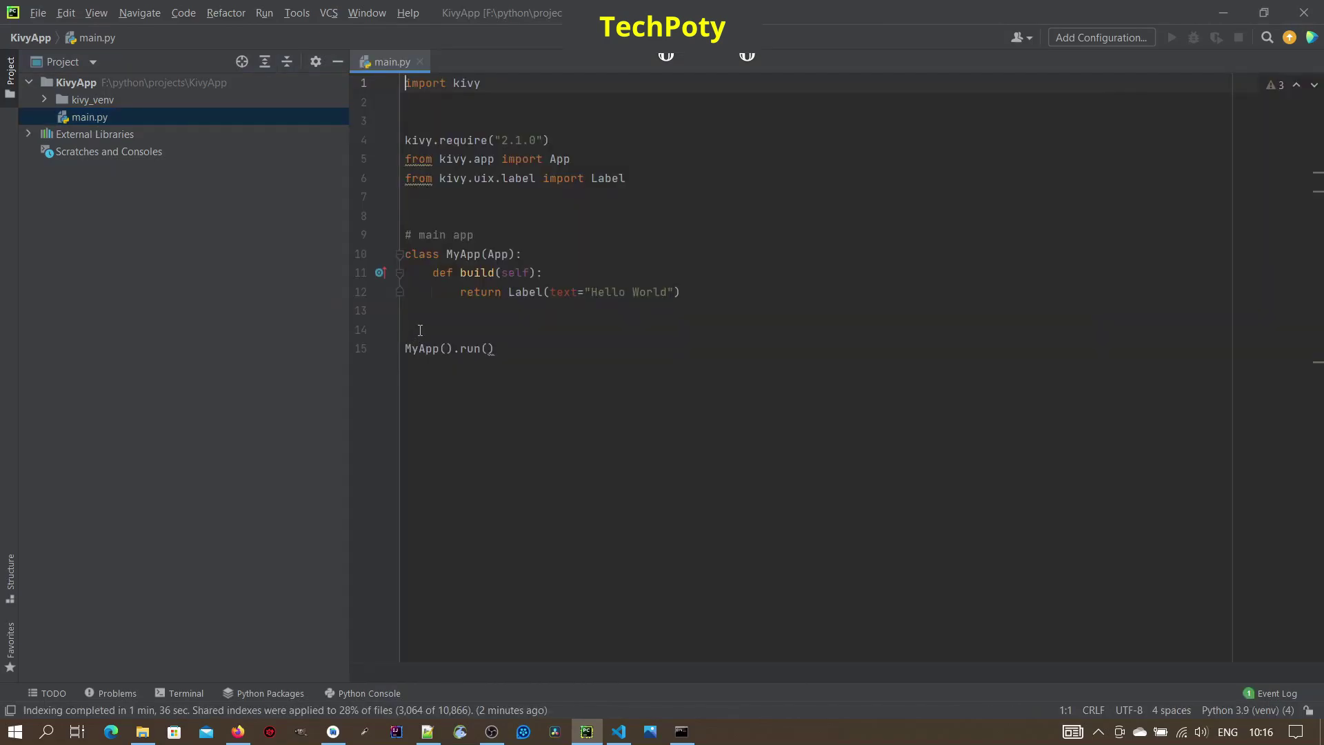
left_click(414, 331)
type("if")
type(" __")
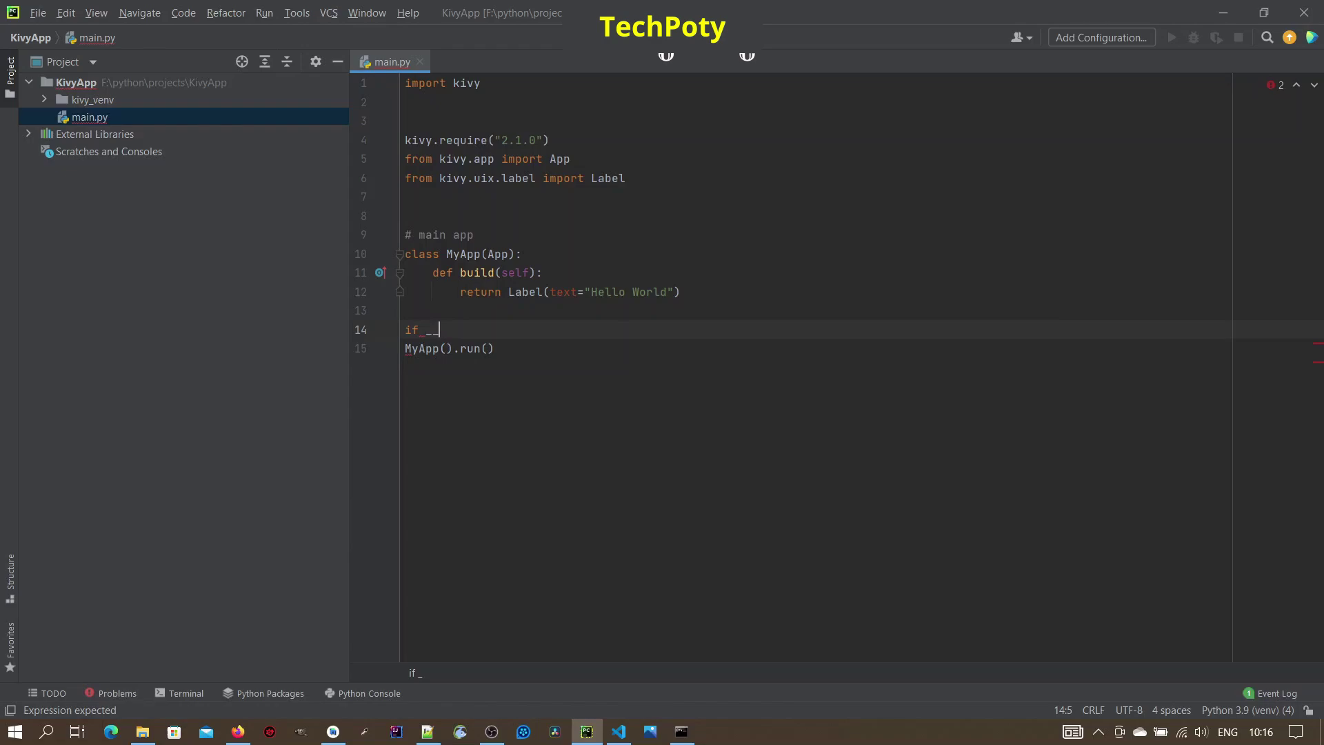
key("Tab")
type("=")
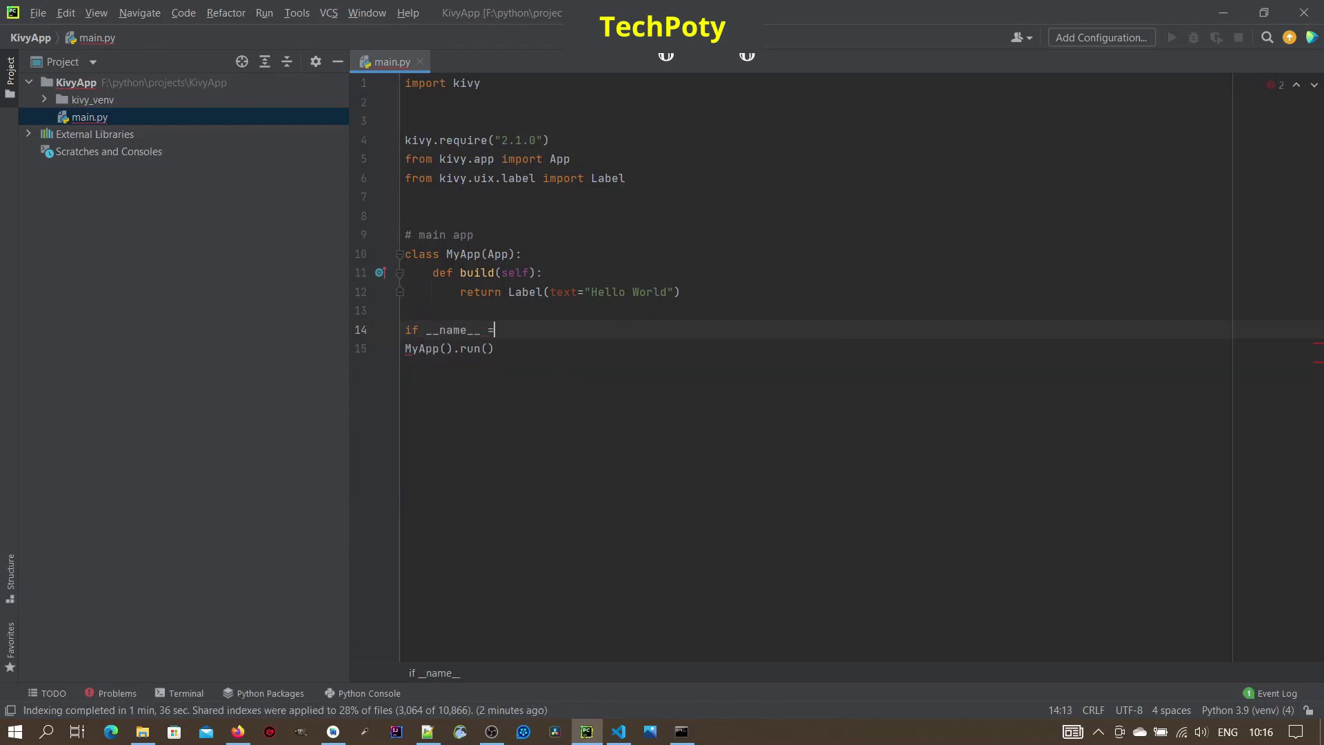
type("= \"__main__")
type("\":")
left_click(404, 353)
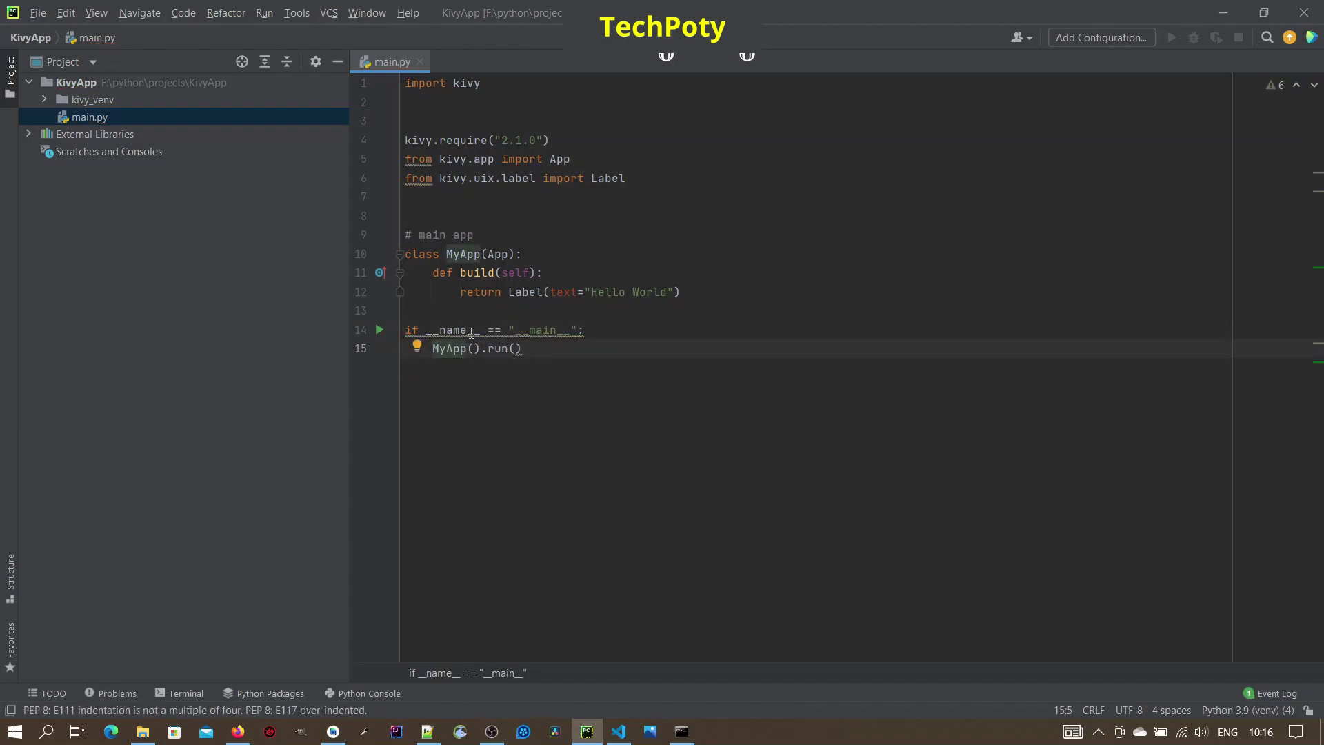
Step: Reformat main.py and run 'main', which fails with 'Unable to get a Window'
left_click(514, 381)
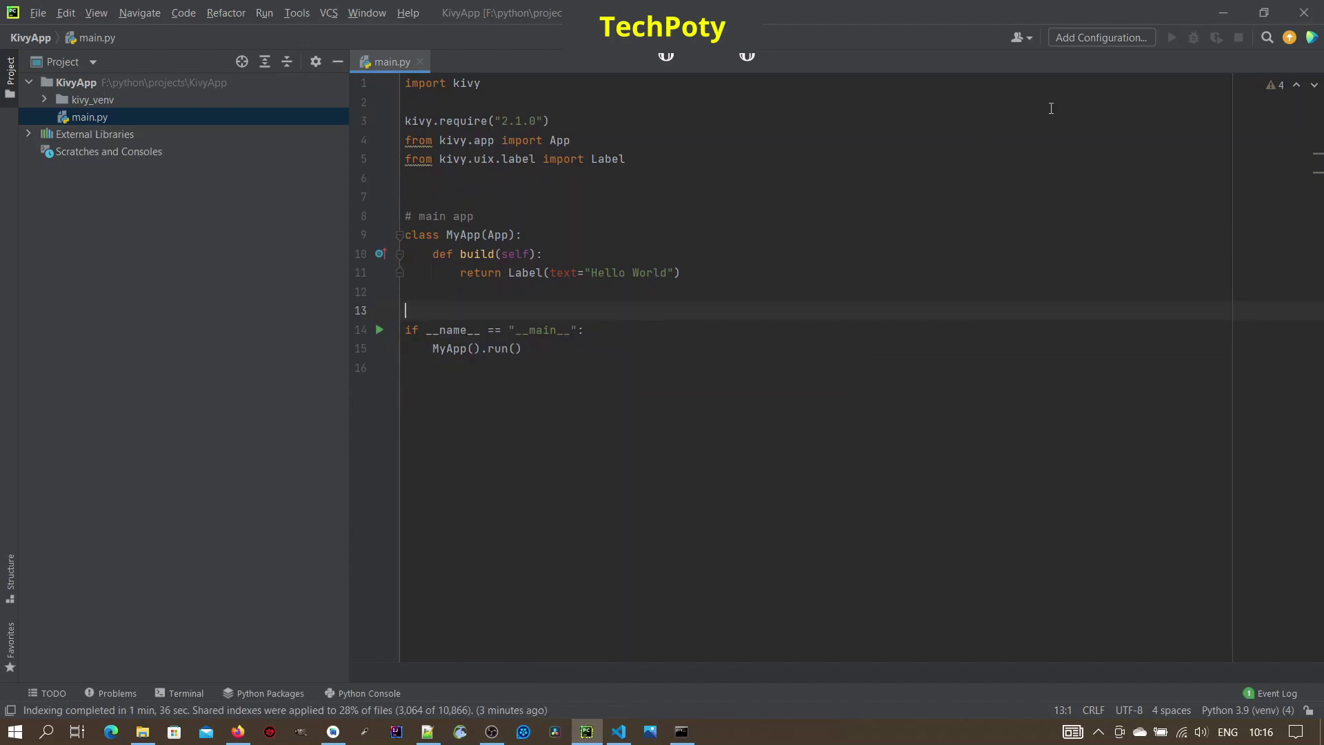
left_click(379, 329)
left_click(424, 339)
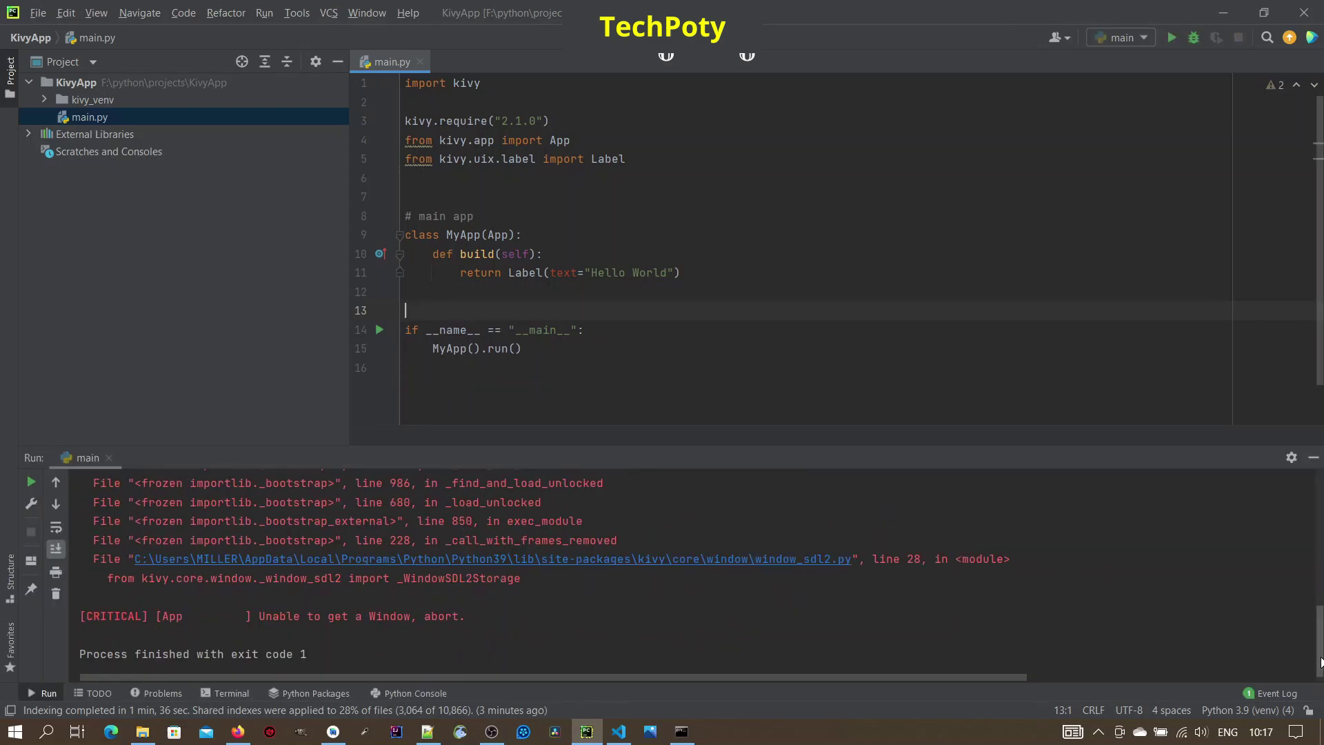
mouse_move(1319, 662)
left_mouse_down()
mouse_move(1319, 486)
mouse_move(1319, 662)
left_mouse_up()
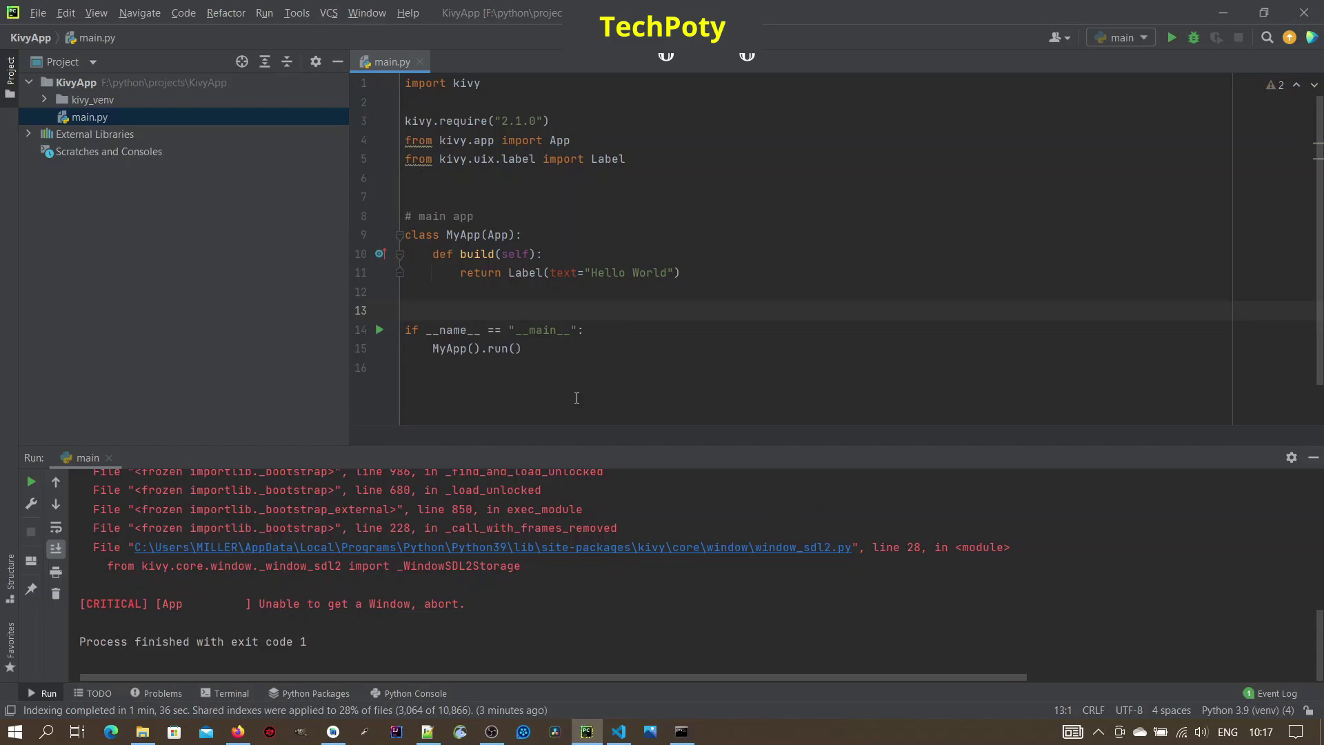
Step: Open Settings at Project: KivyApp > Python Interpreter and choose to add an interpreter
left_click(37, 13)
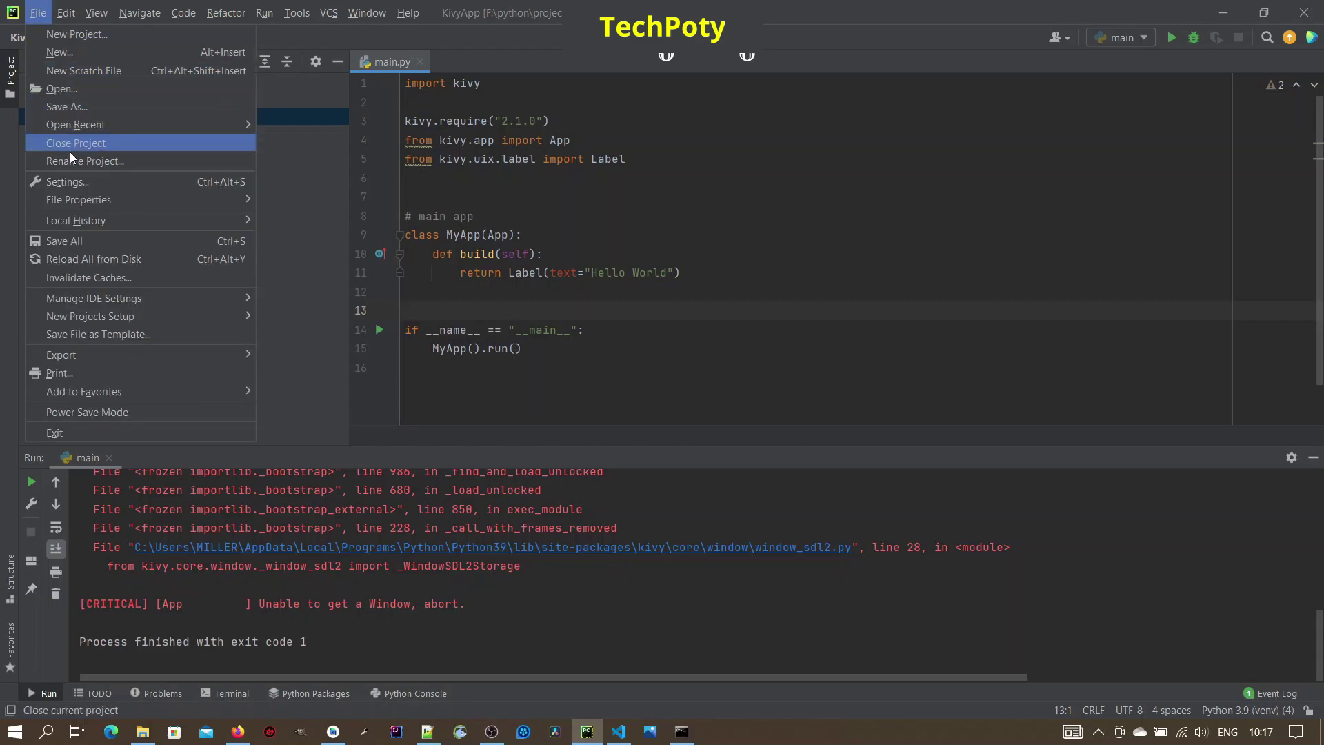
left_click(64, 181)
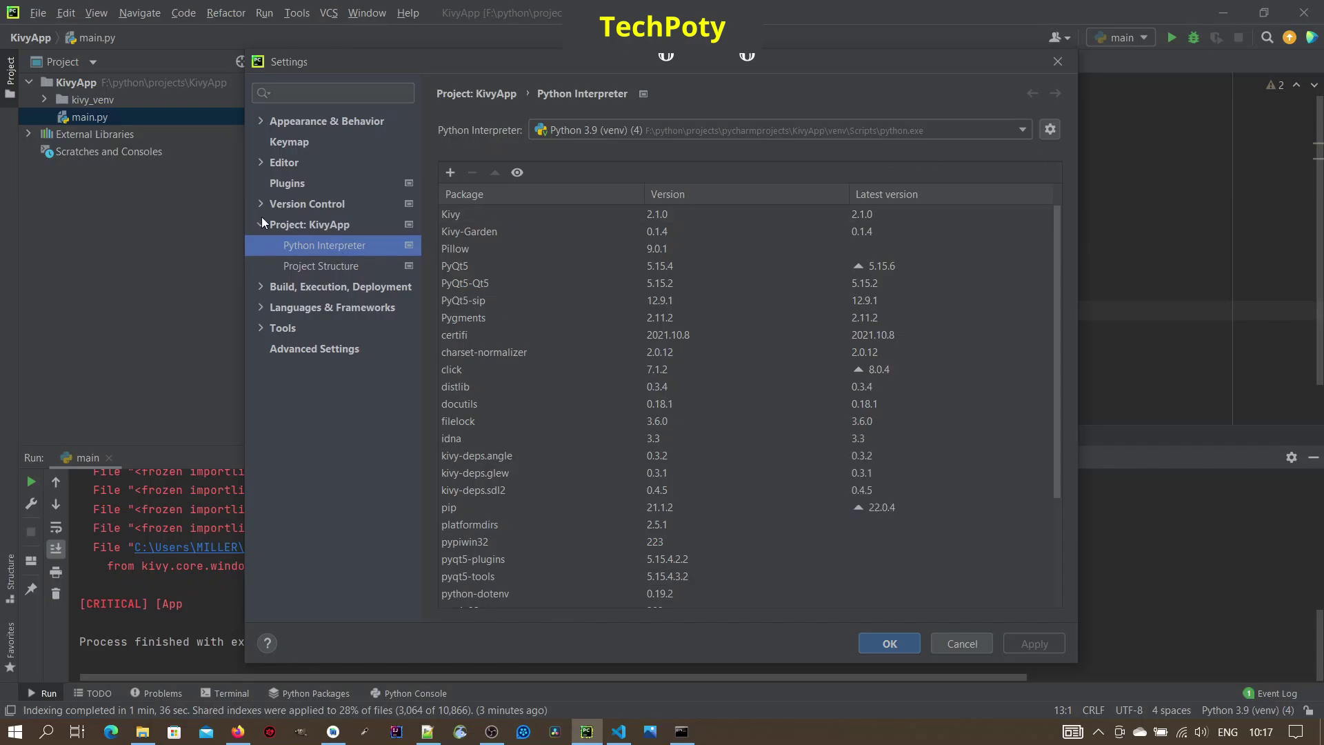
left_click(321, 227)
left_click(328, 245)
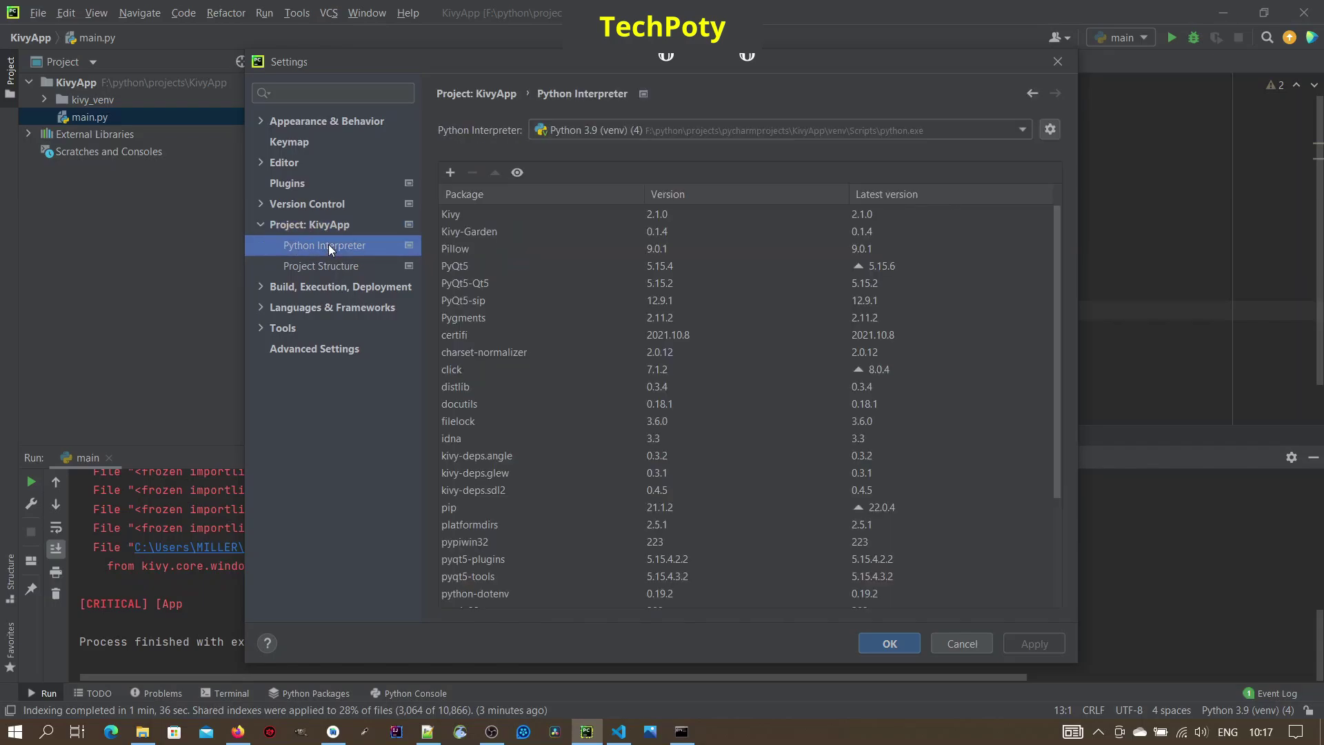
left_click(1052, 131)
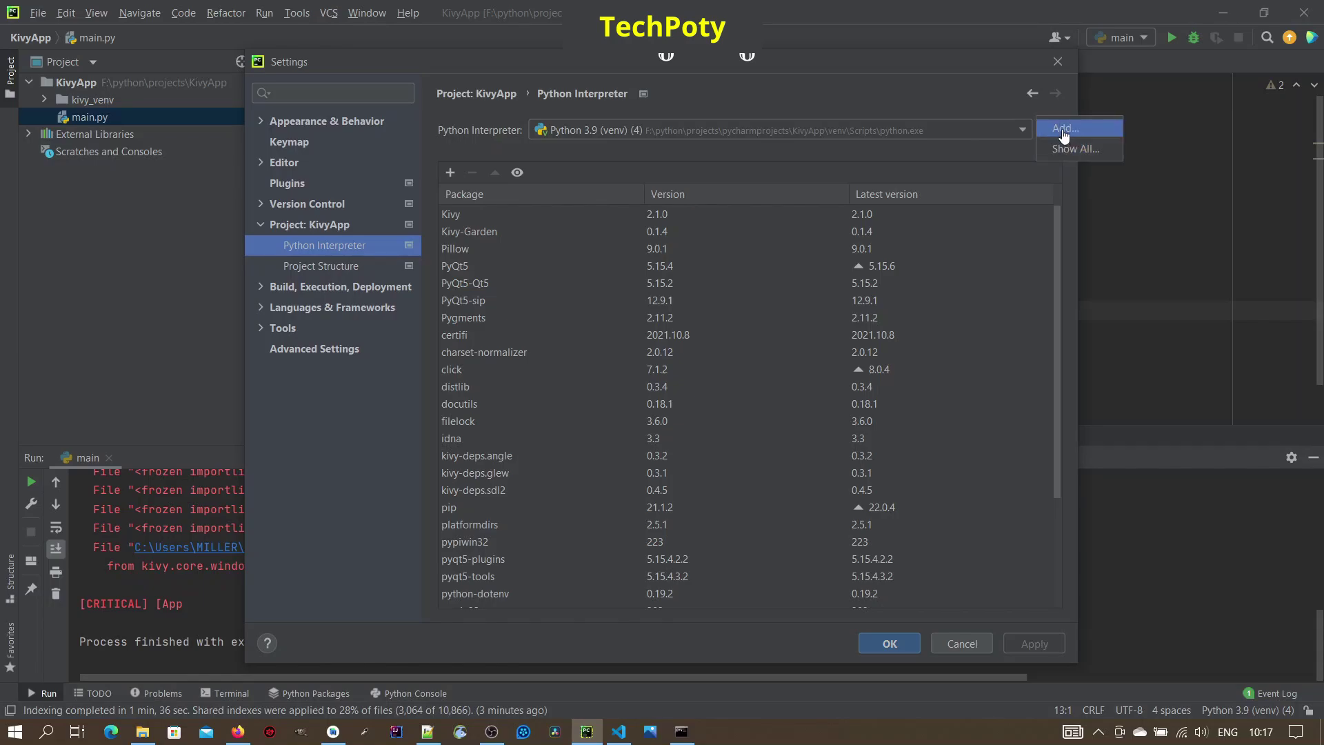
left_click(1064, 128)
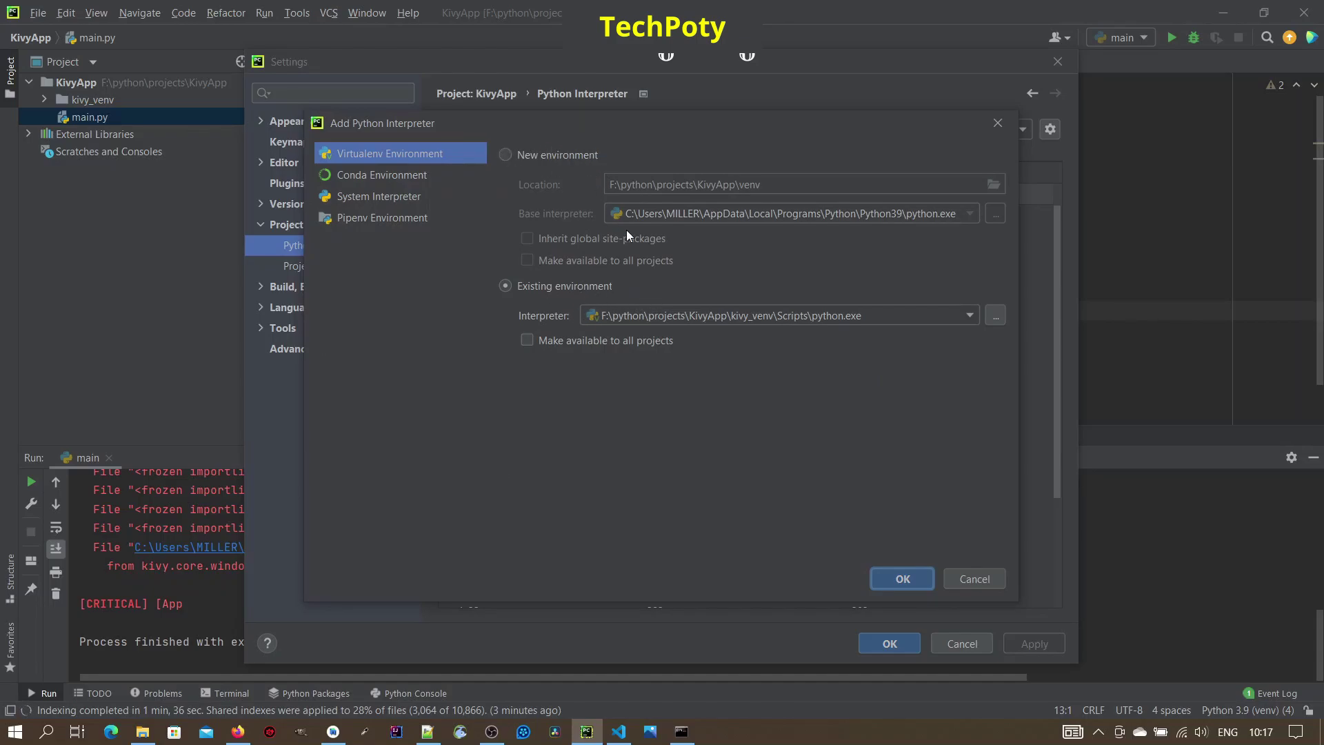
Step: Browse to KivyApp\kivy_venv\Scripts\python.exe and add it as the project interpreter
left_click(996, 315)
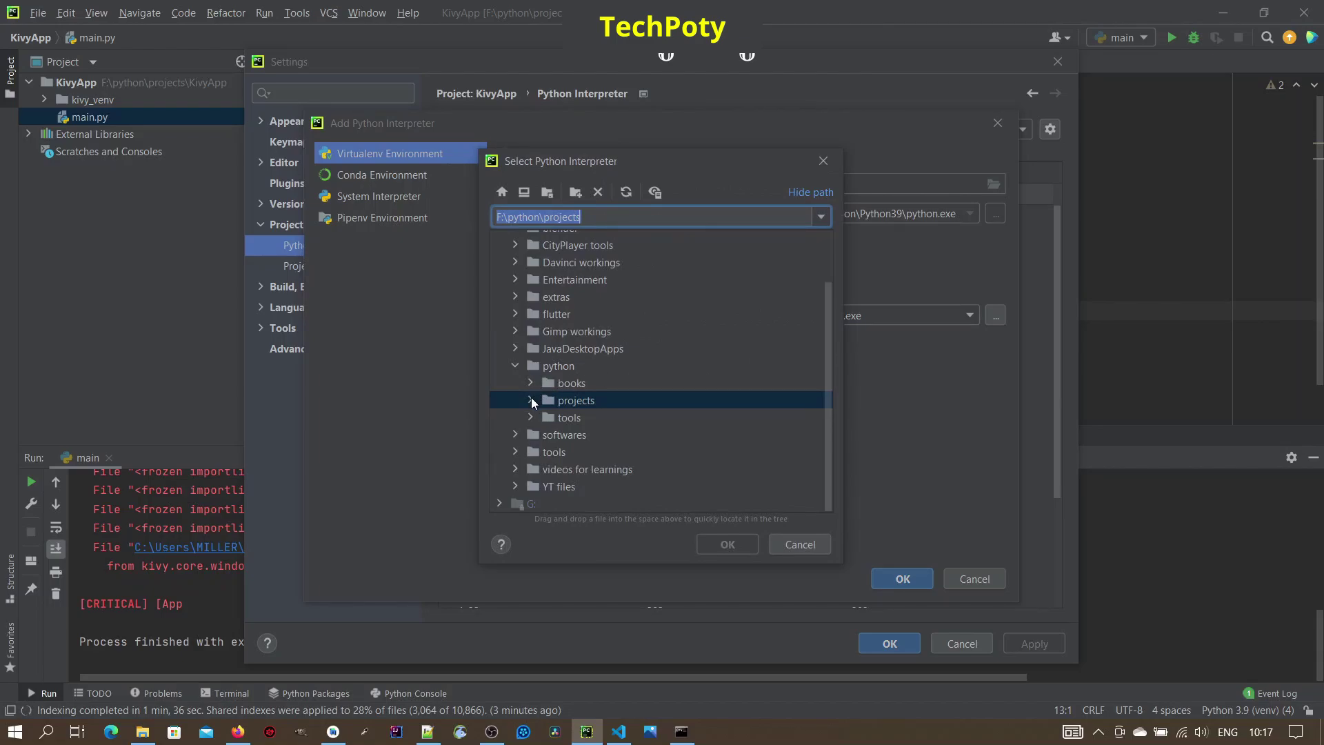
left_click(531, 400)
left_click(545, 434)
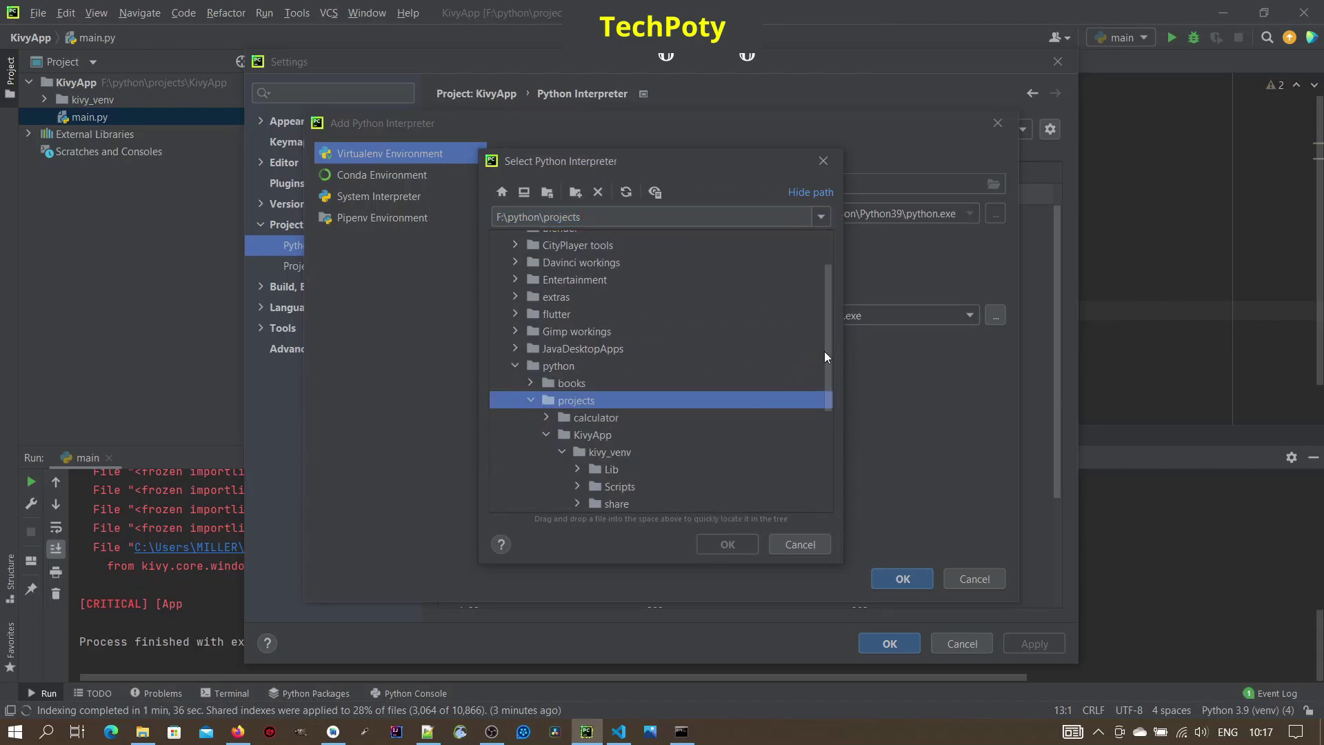
scroll(829, 414, "down", 3)
left_click(576, 406)
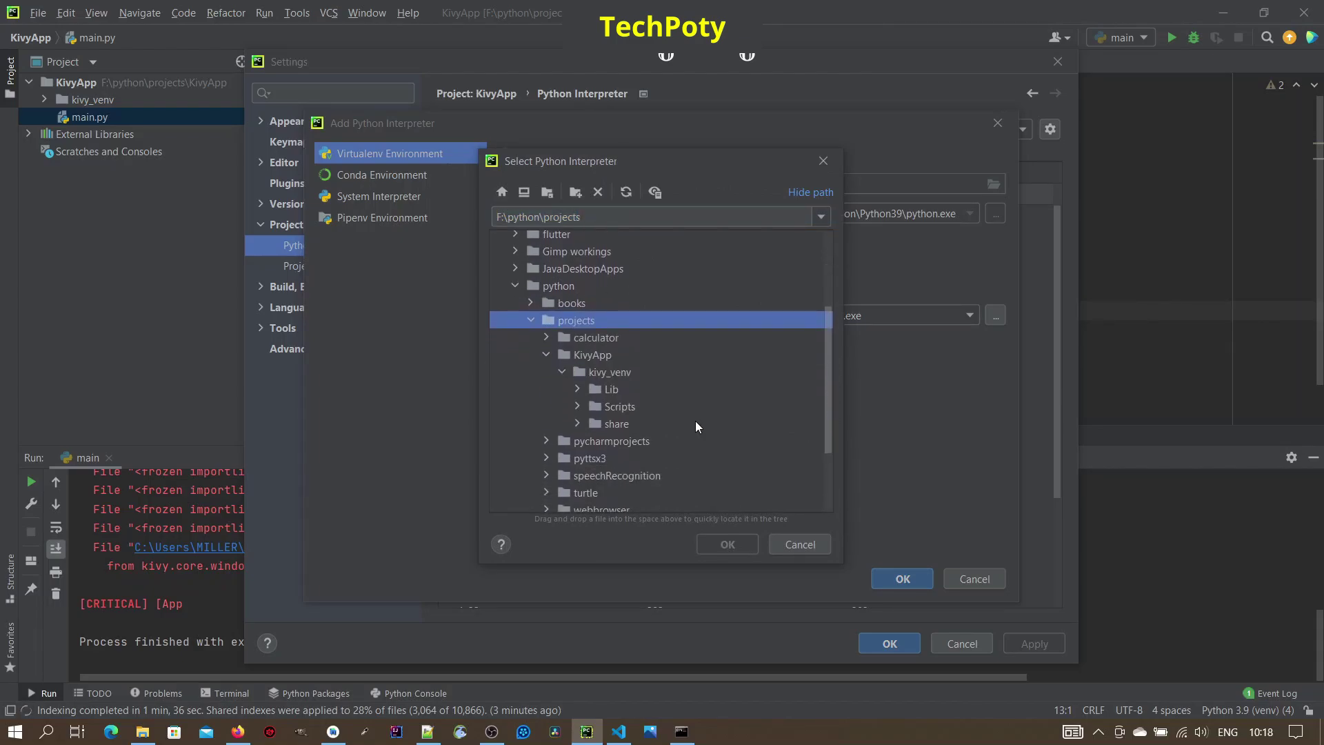
left_click_drag(829, 361, 831, 416)
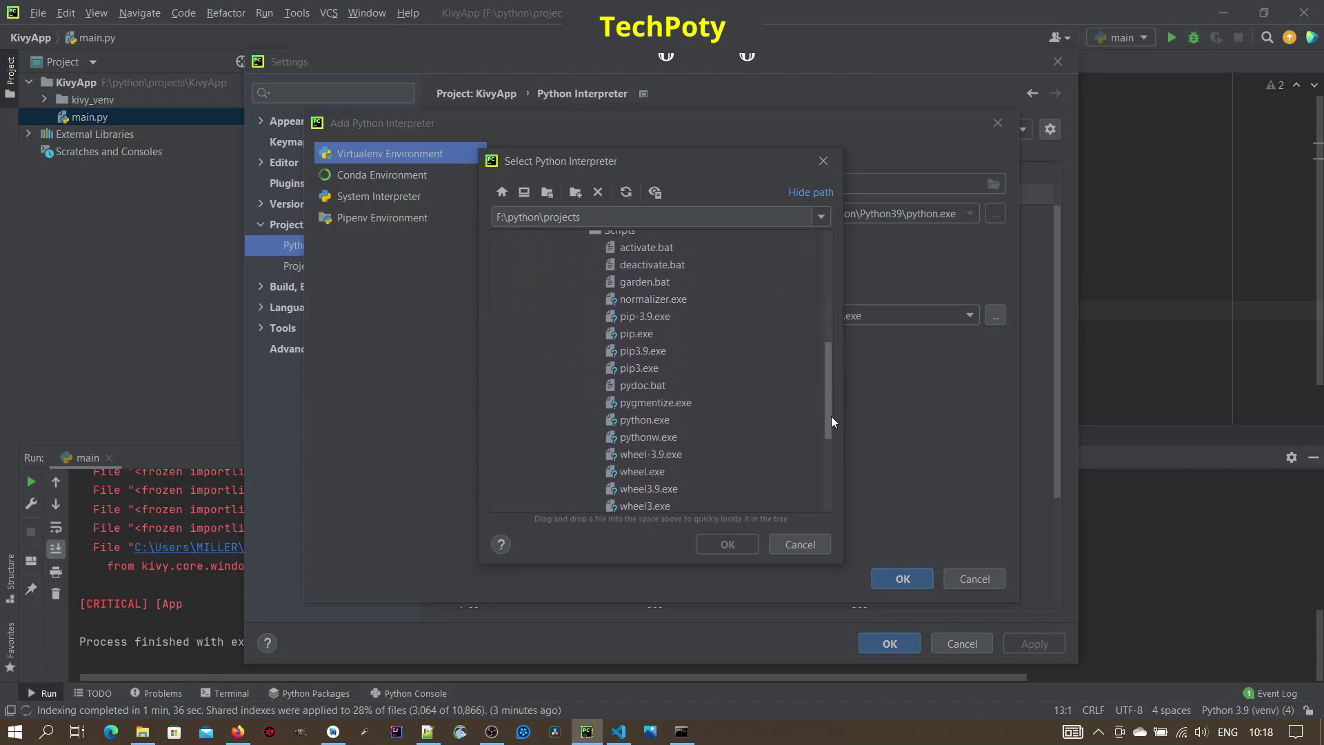
left_click(643, 420)
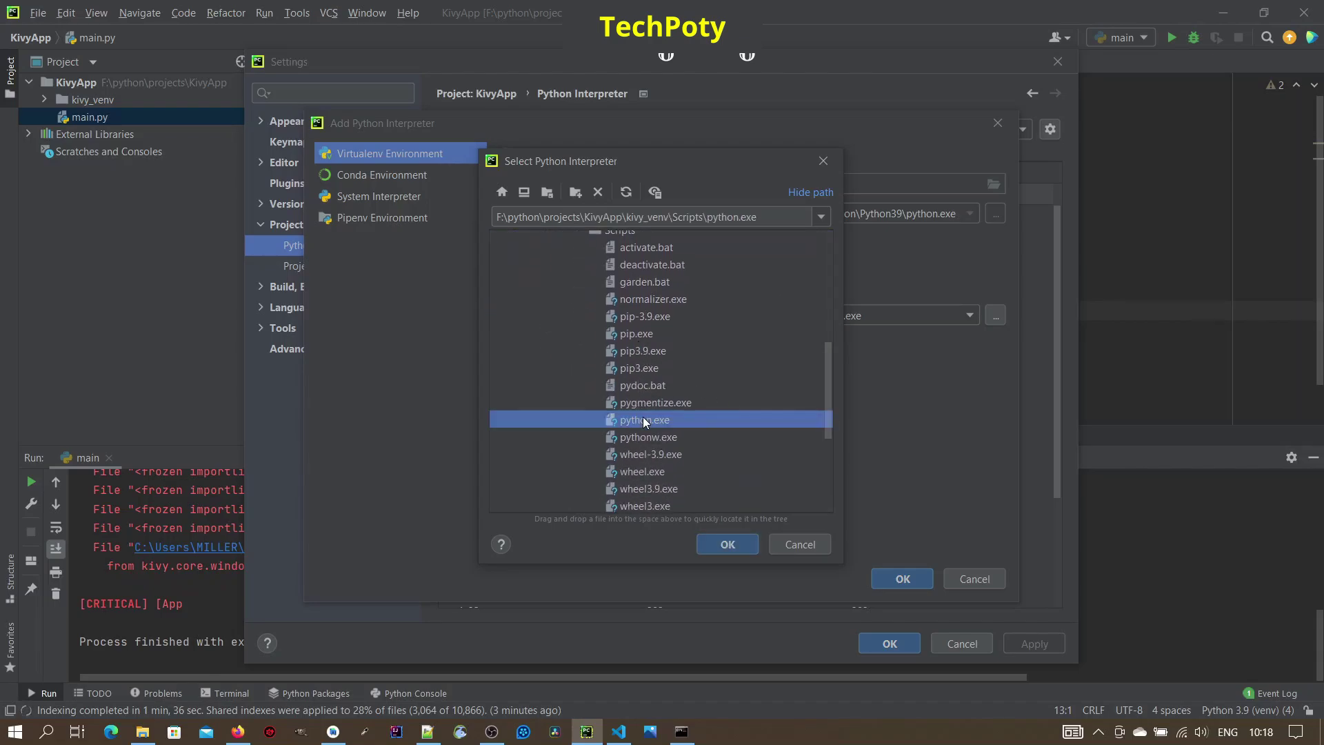
left_click(727, 544)
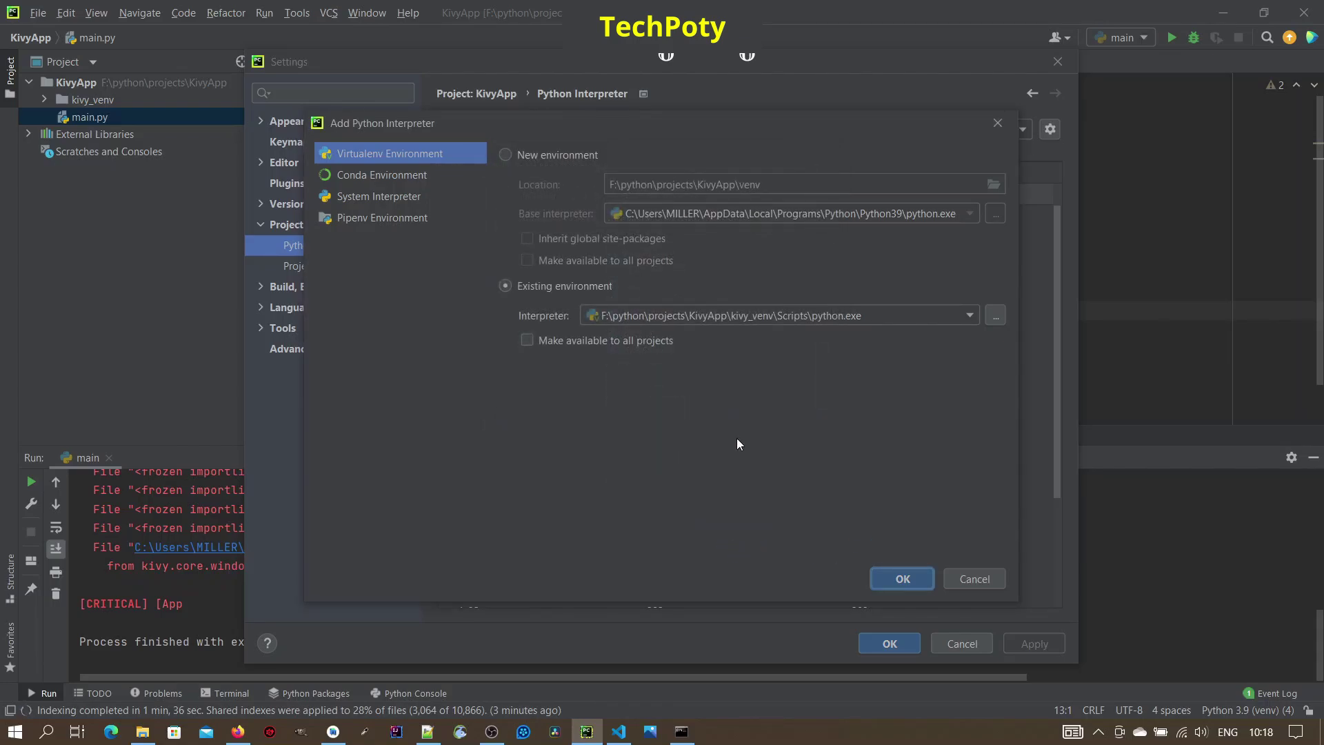
left_click(903, 578)
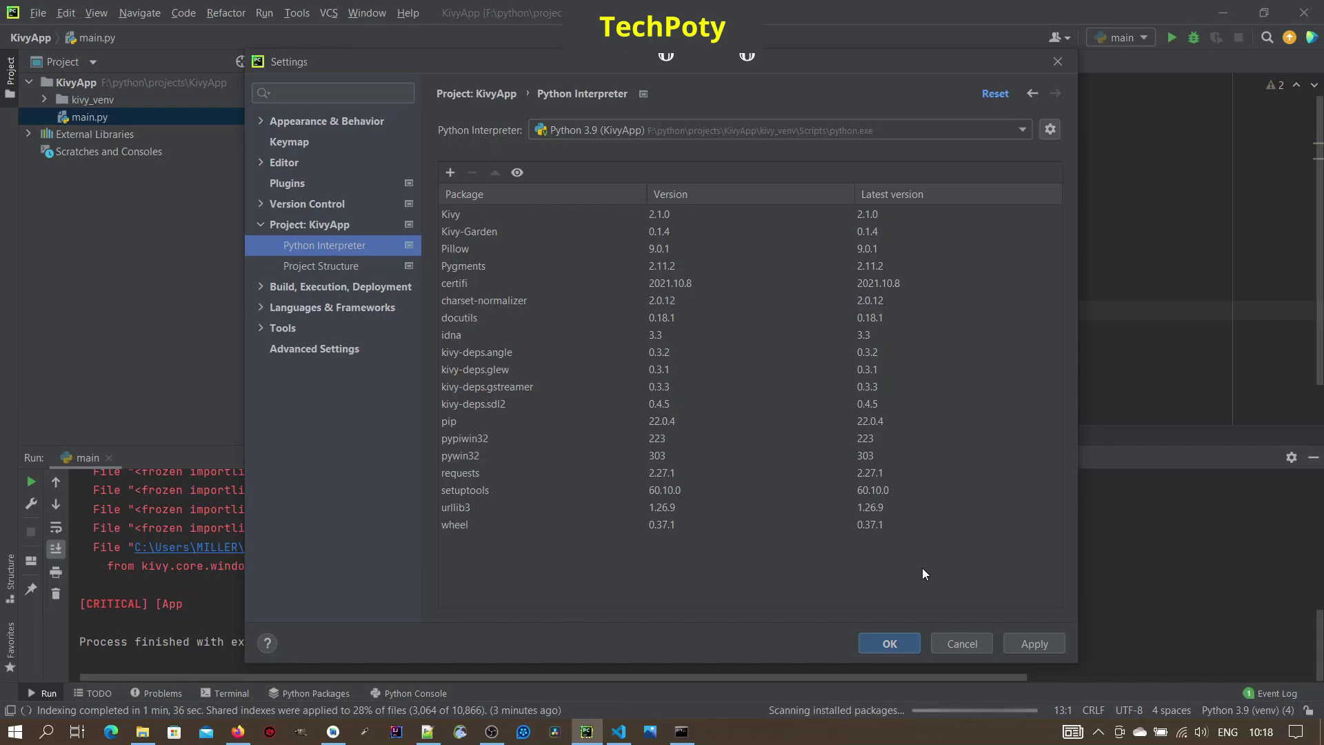
Step: Apply the kivy_venv interpreter, close Settings, and rerun main.py to show Hello World
left_click(1040, 652)
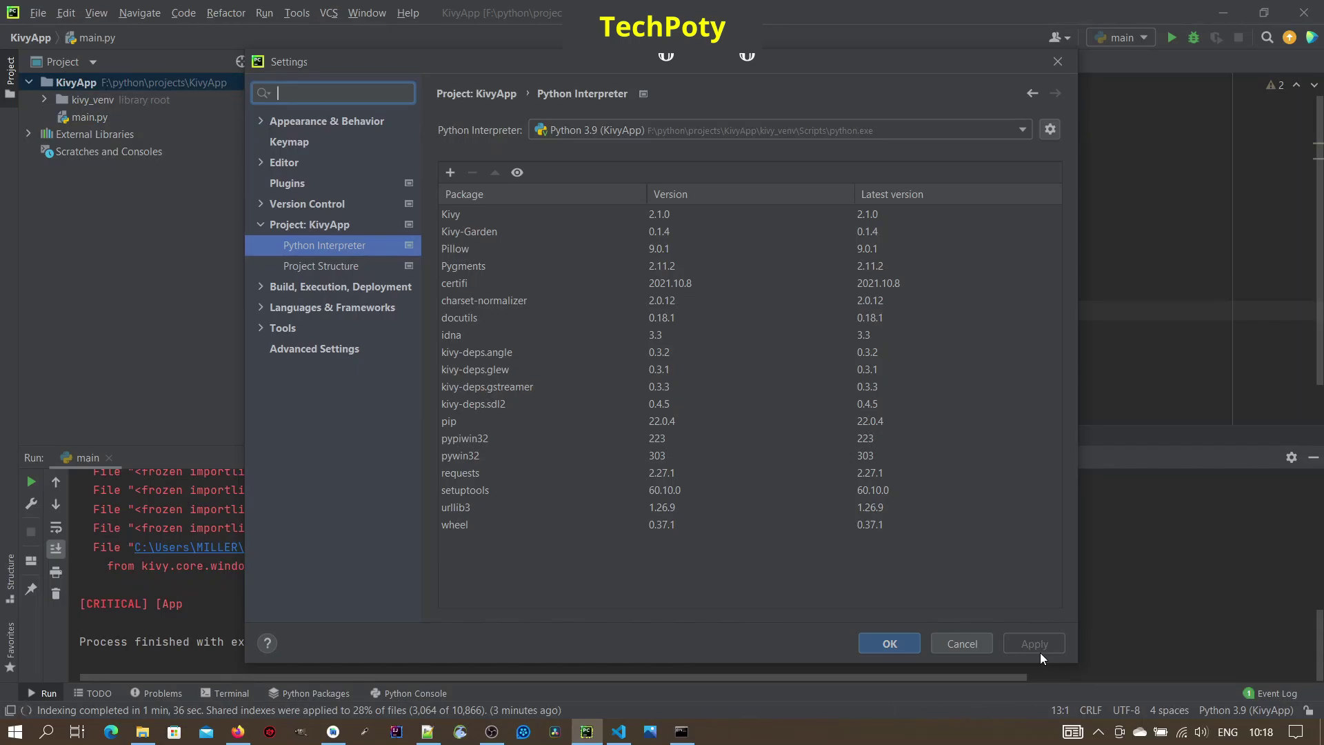
left_click(891, 644)
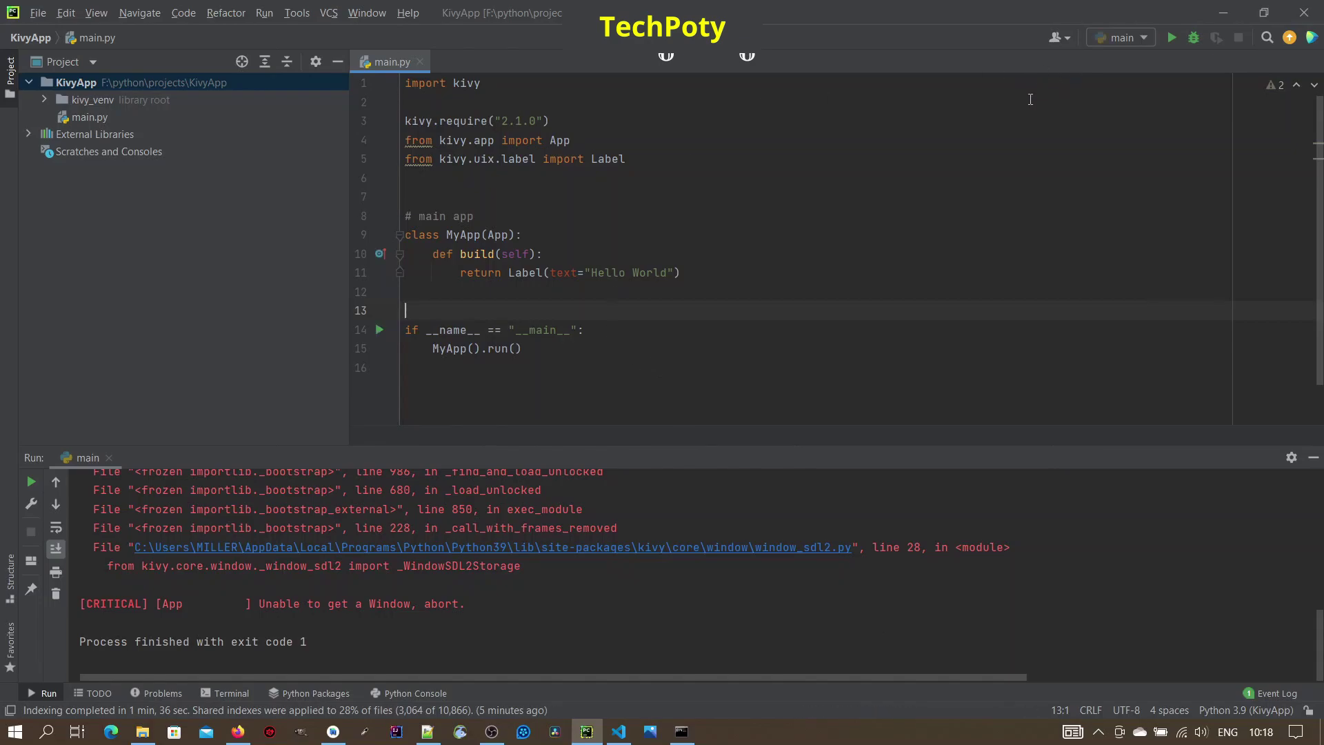
left_click(1172, 38)
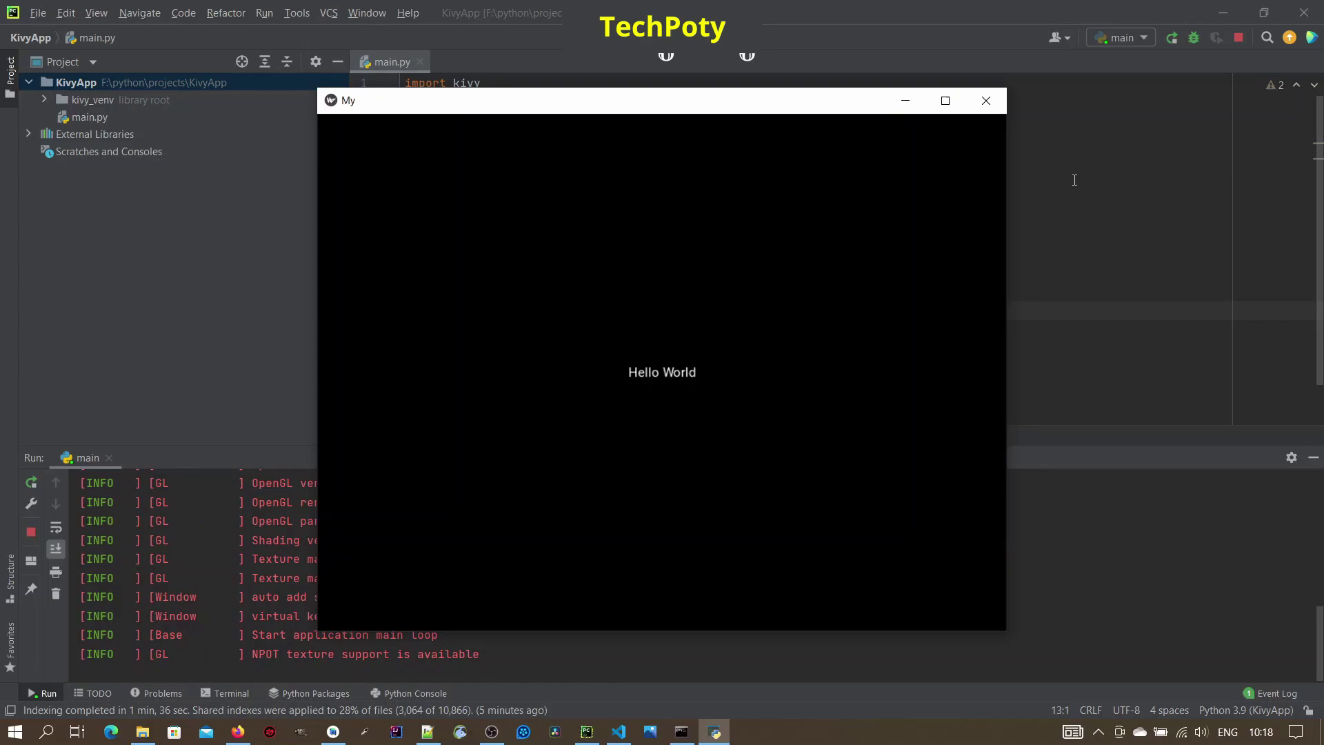
left_click(1164, 39)
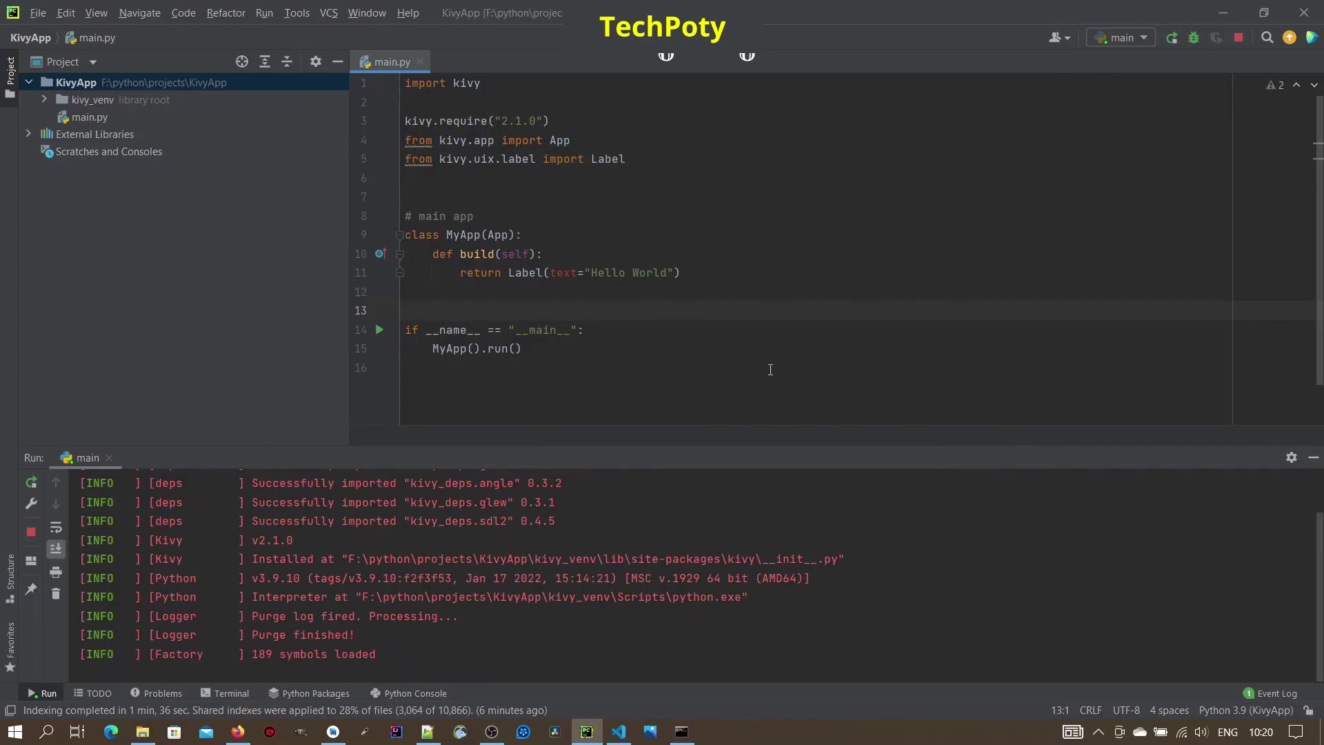